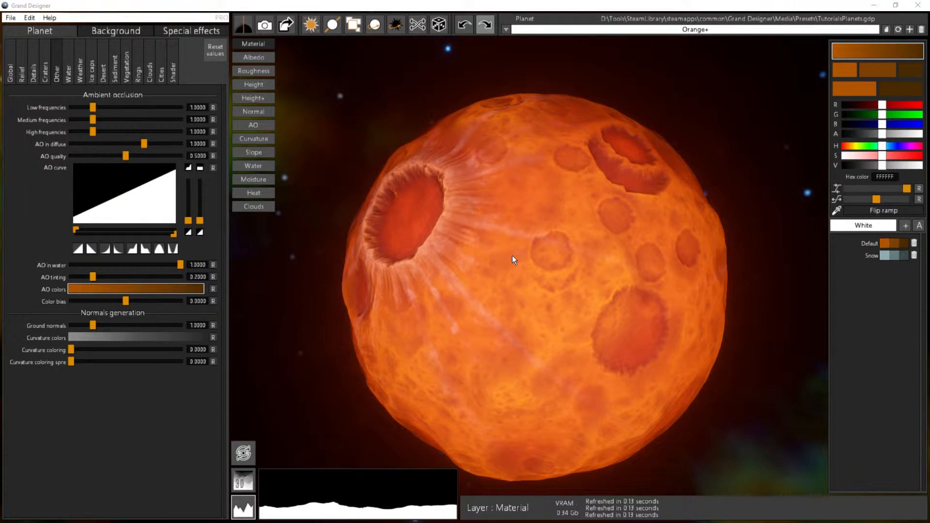
- Display the planet's ambient occlusion layer and examine the shading of its craters and surface from several sides
left_click_drag(512, 255, 577, 288)
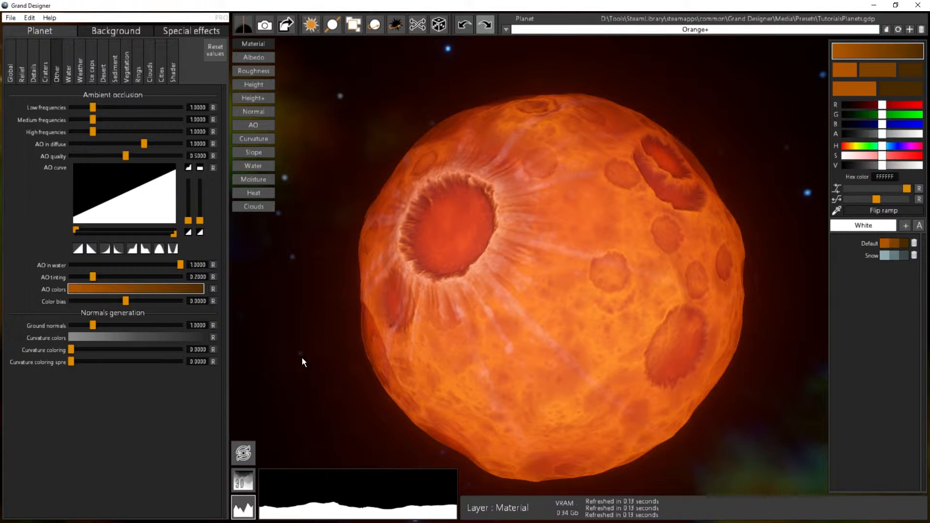
left_click_drag(553, 306, 596, 242)
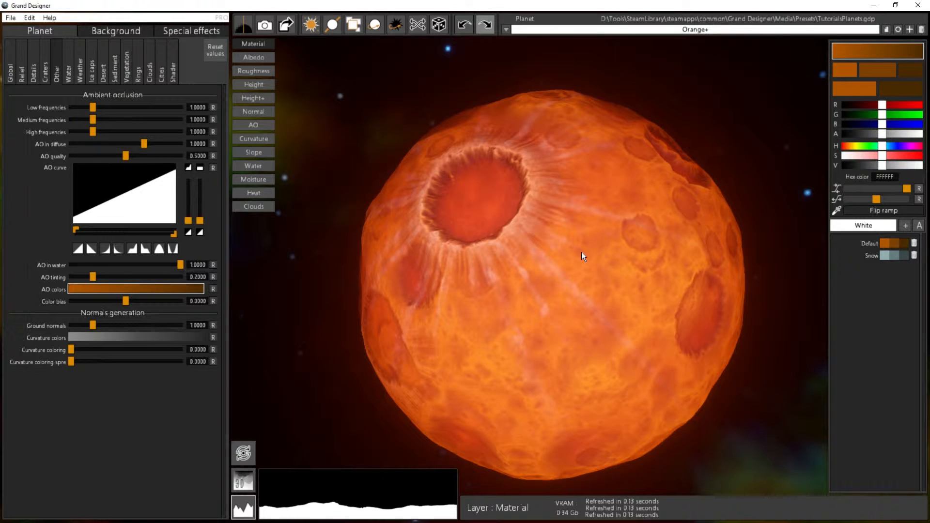
left_click(255, 125)
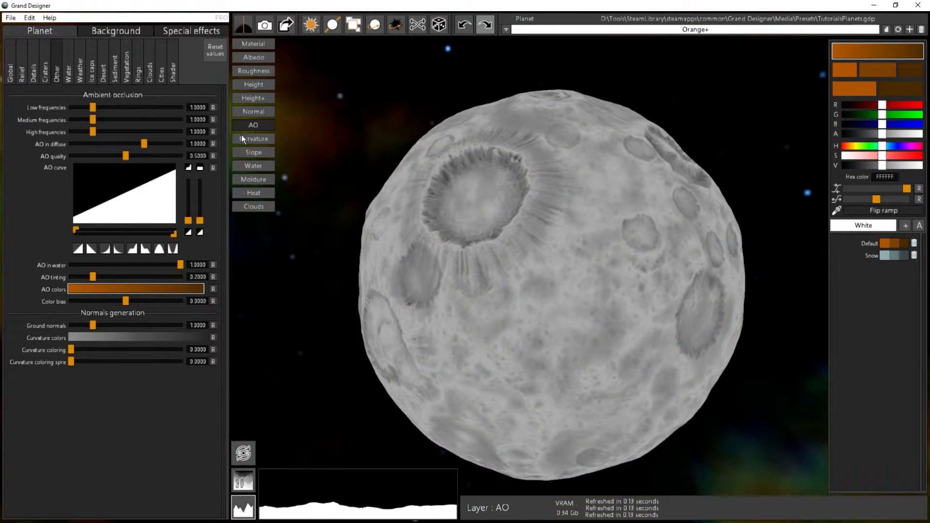
left_click_drag(396, 189, 685, 282)
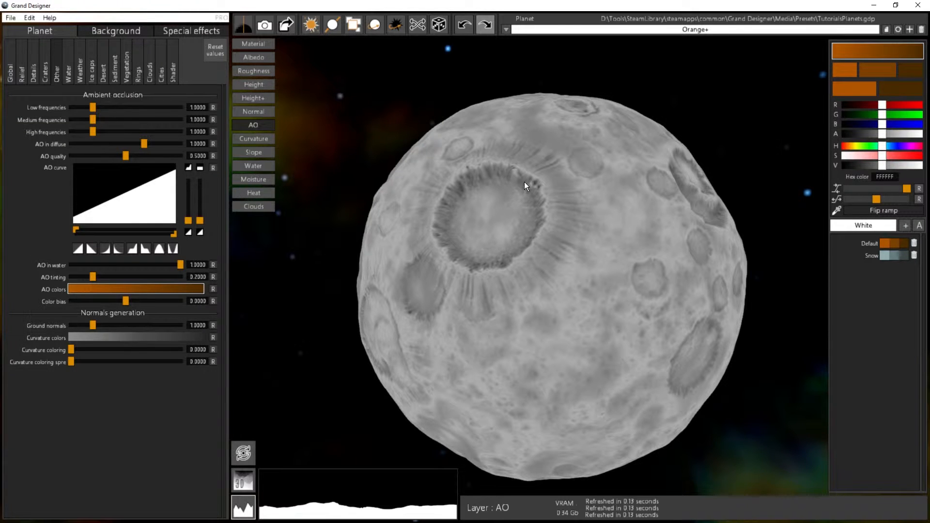
left_click_drag(587, 146, 394, 282)
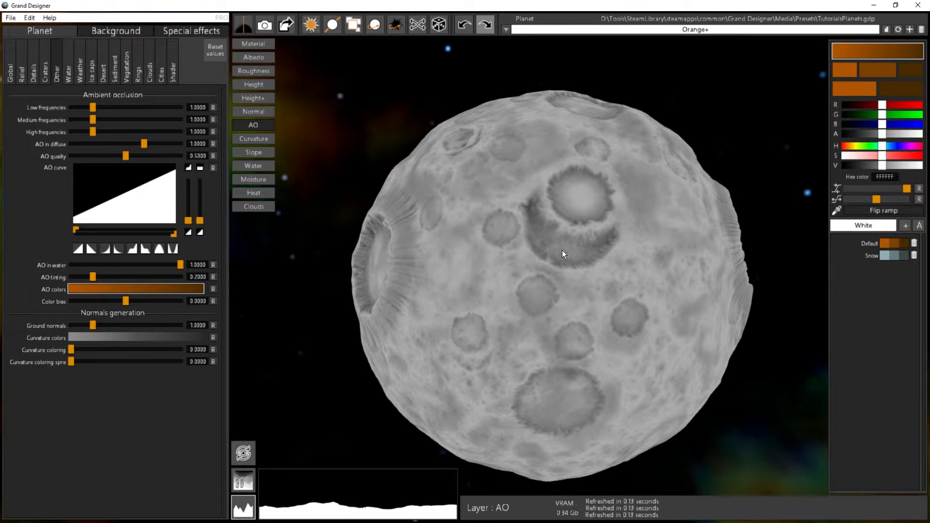
left_click_drag(538, 288, 717, 296)
left_click_drag(576, 333, 830, 249)
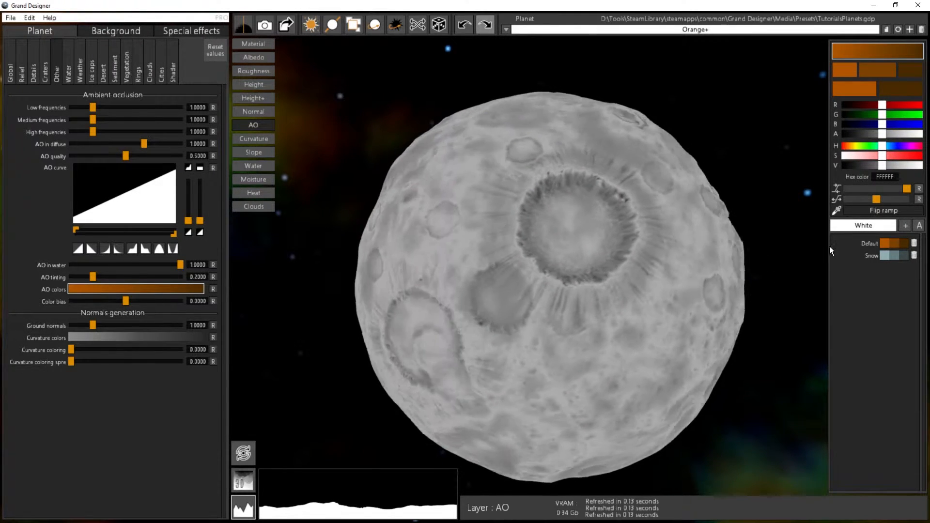
left_click_drag(490, 239, 535, 154)
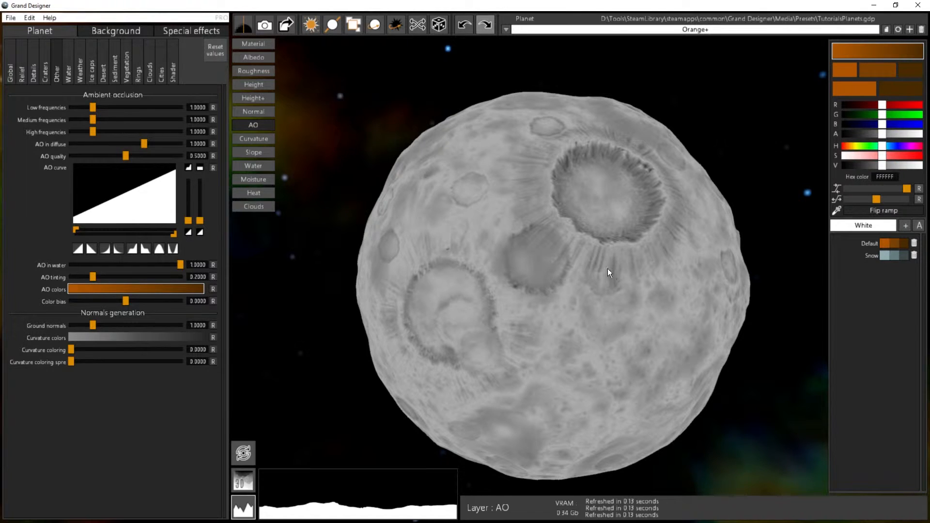
left_click_drag(615, 257, 589, 340)
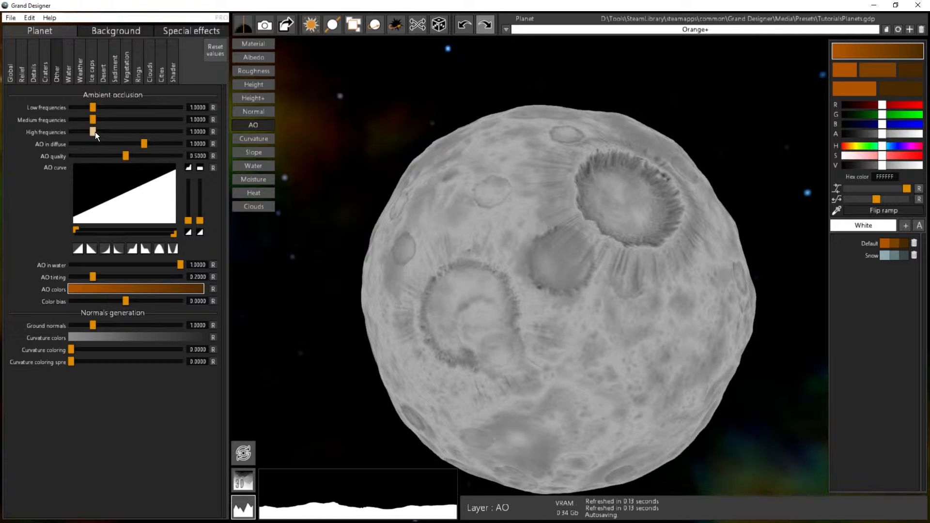
left_click_drag(382, 289, 482, 230)
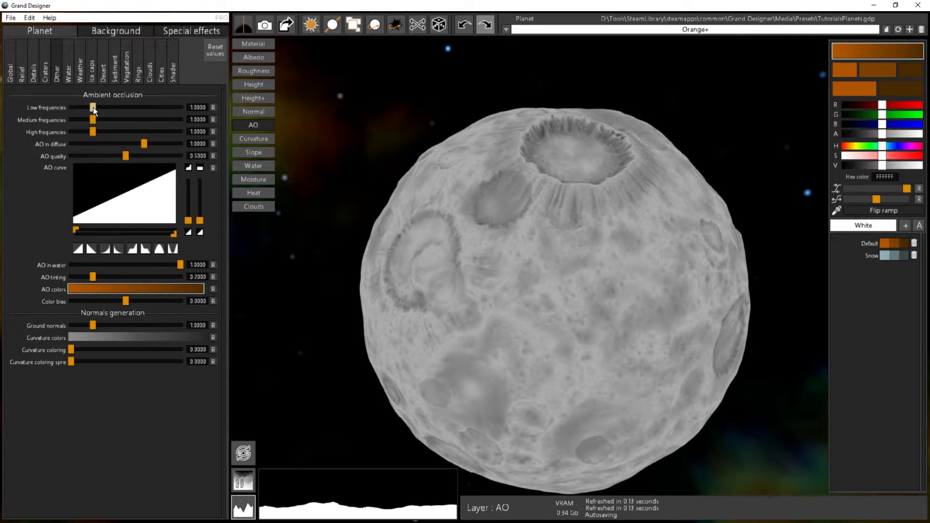
- Try the ambient occlusion's Low frequencies at 3.3252 and bring the value down to 1.0443
mouse_move(92, 107)
left_mouse_down()
mouse_move(71, 110)
mouse_move(143, 107)
left_mouse_up()
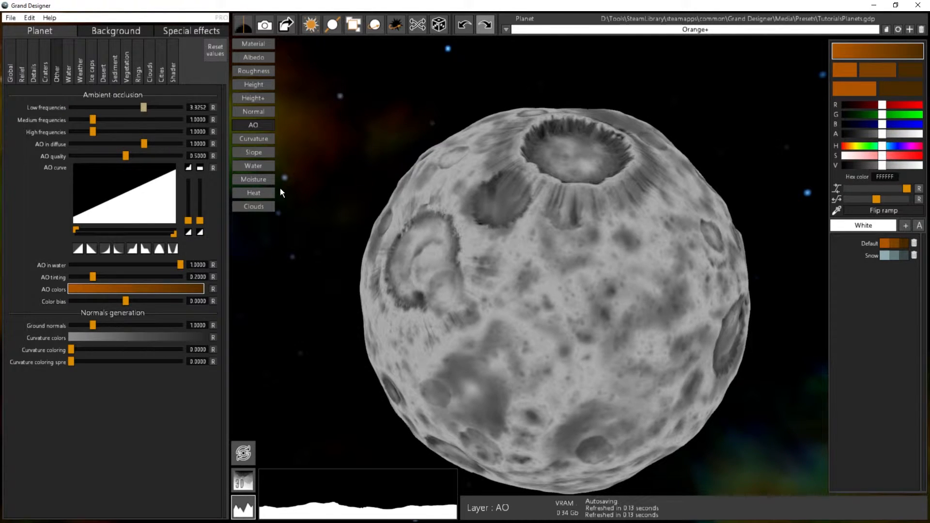
left_click_drag(555, 320, 540, 221)
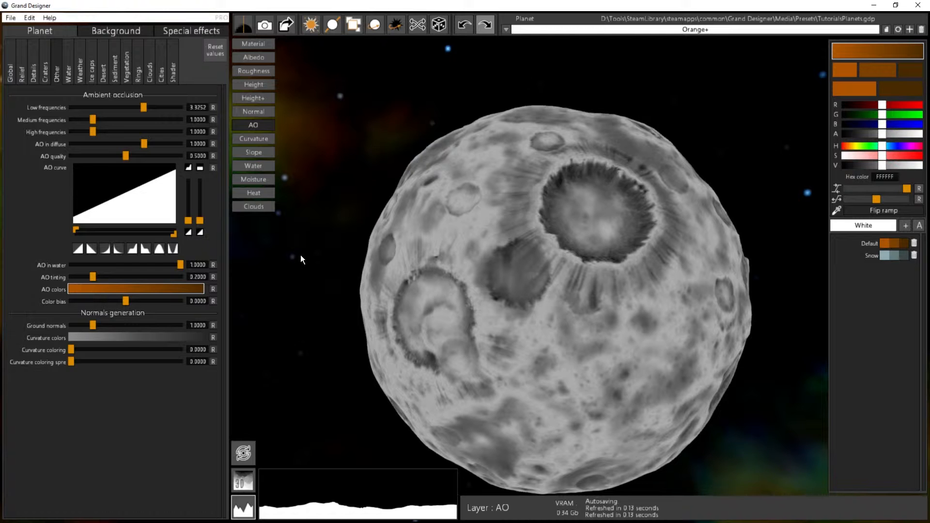
mouse_move(142, 105)
left_mouse_down()
mouse_move(83, 106)
mouse_move(111, 114)
mouse_move(91, 115)
left_mouse_up()
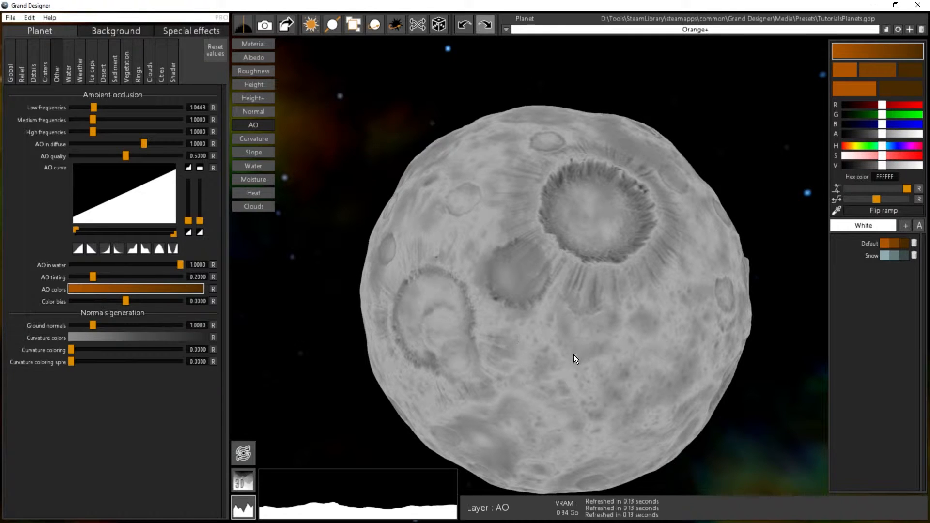
left_click_drag(570, 348, 560, 241)
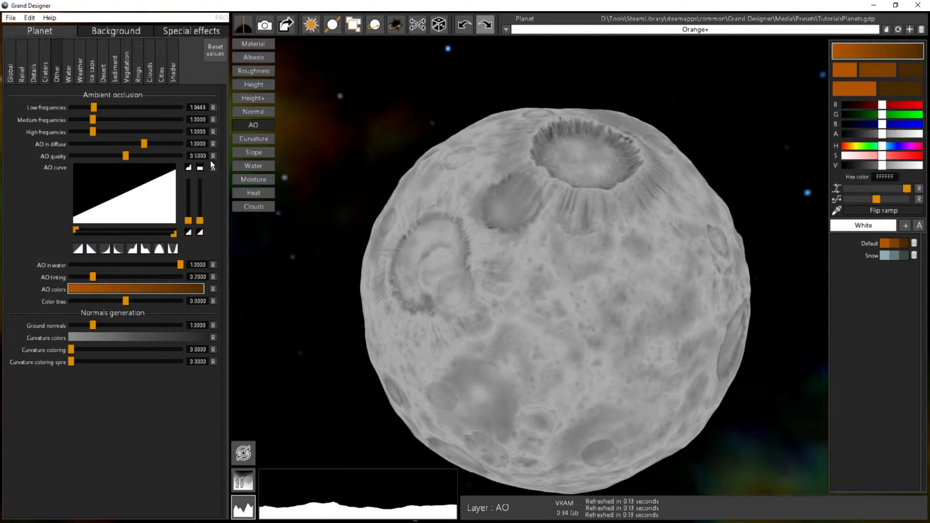
- Try the ambient occlusion's Medium frequencies at 3.4138 and its High frequencies at 5, inspecting the large crater
mouse_move(93, 120)
left_mouse_down()
mouse_move(145, 125)
mouse_move(90, 128)
mouse_move(131, 125)
left_mouse_up()
left_click(148, 126)
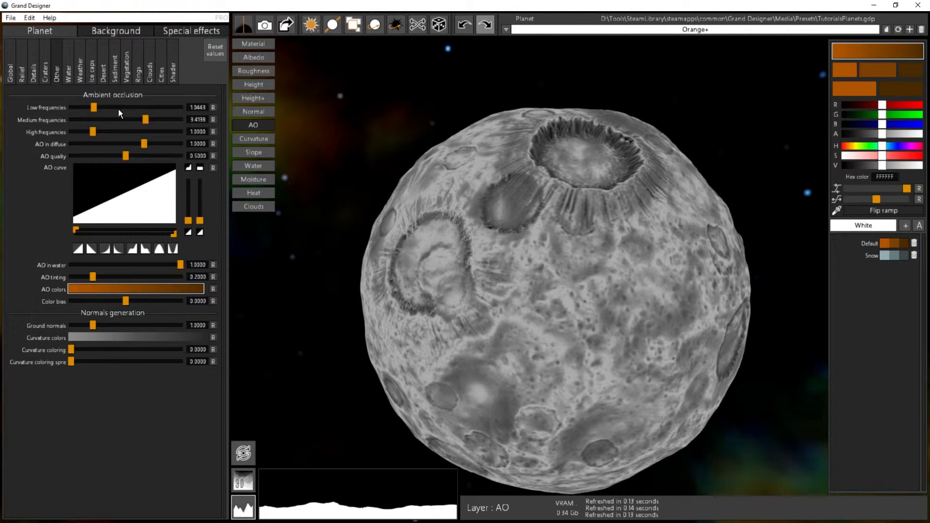
mouse_move(146, 118)
left_mouse_down()
mouse_move(94, 120)
mouse_move(189, 123)
left_mouse_up()
left_click_drag(533, 315, 528, 378)
scroll(572, 292, "up", 3)
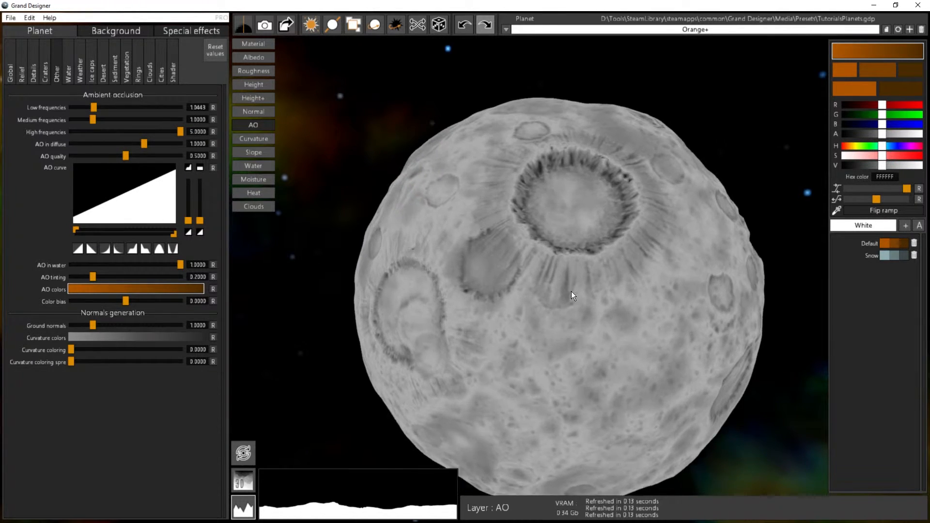
left_click_drag(571, 296, 583, 357)
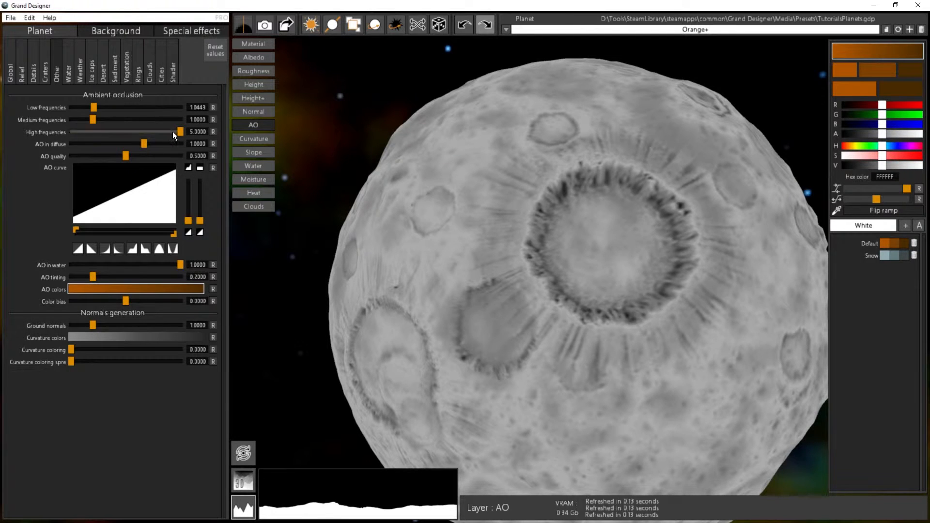
mouse_move(180, 132)
left_mouse_down()
mouse_move(92, 134)
mouse_move(208, 133)
mouse_move(92, 137)
mouse_move(210, 136)
mouse_move(94, 132)
left_mouse_up()
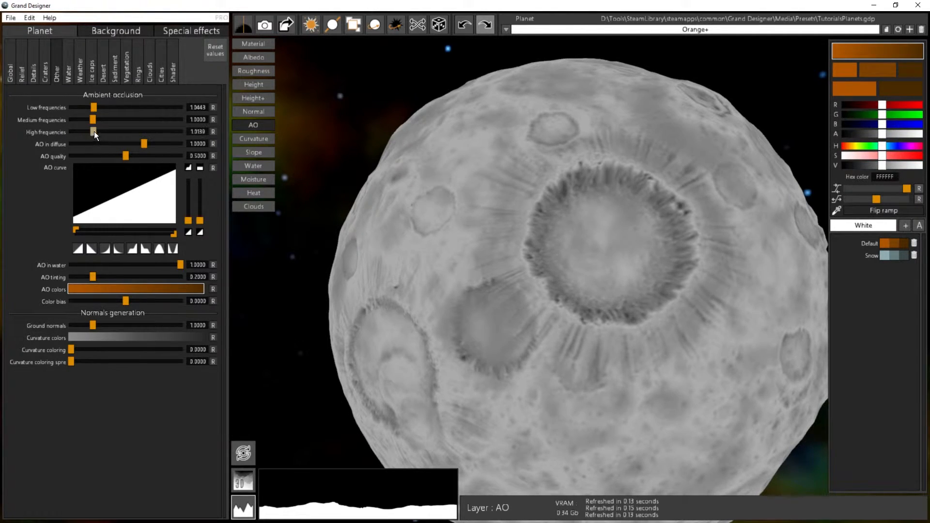
- Reset the ambient occlusion's High frequencies to default and set Low frequencies to 2.0851
left_click(213, 131)
left_click(214, 106)
mouse_move(96, 105)
left_mouse_down()
mouse_move(75, 106)
mouse_move(168, 111)
mouse_move(102, 117)
mouse_move(141, 121)
mouse_move(119, 130)
left_mouse_up()
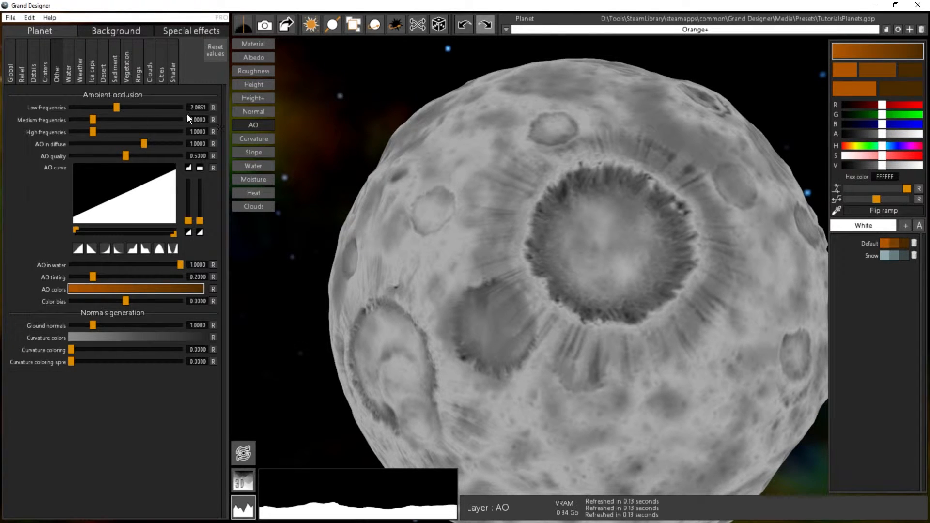
left_click_drag(579, 320, 593, 64)
scroll(592, 193, "down", 3)
left_click_drag(591, 271, 542, 246)
middle_click_drag(502, 211, 494, 245)
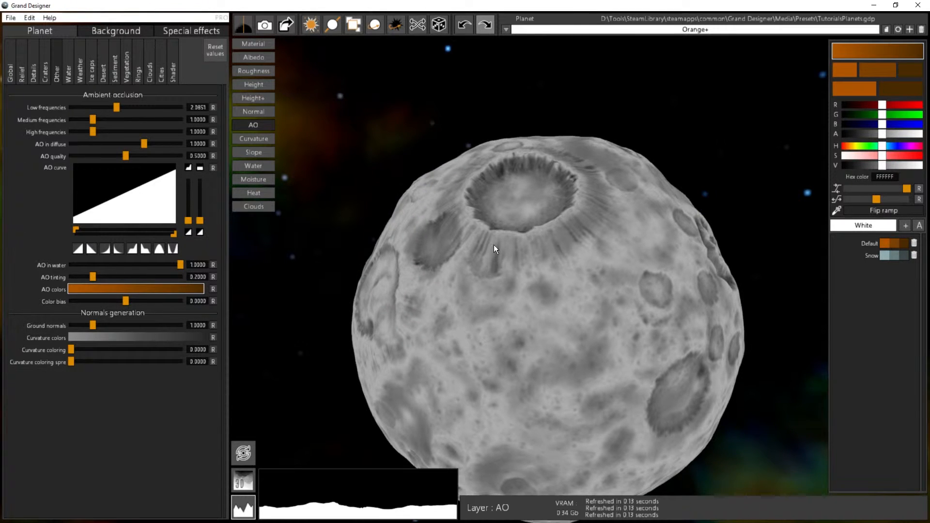
- Display the planet's Material layer and examine the ambient occlusion on the coloured surface
left_click(254, 44)
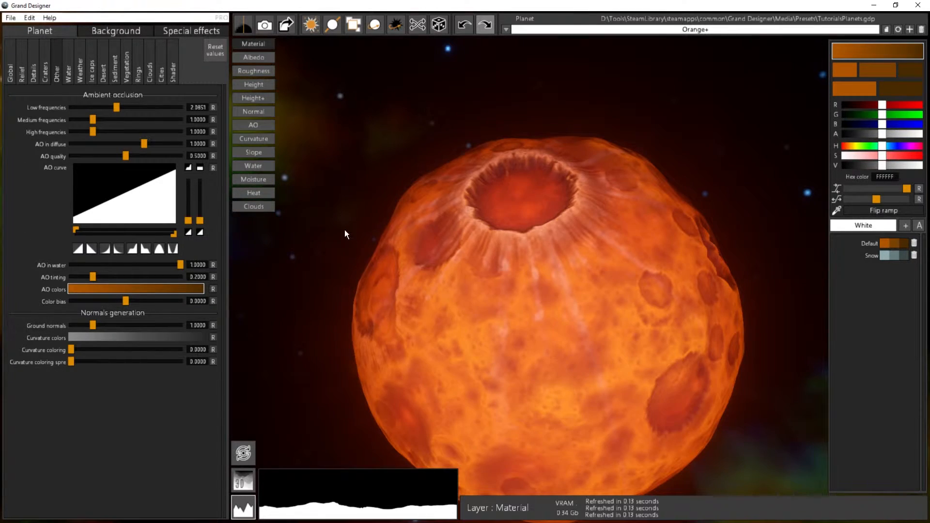
left_click_drag(494, 387, 600, 251)
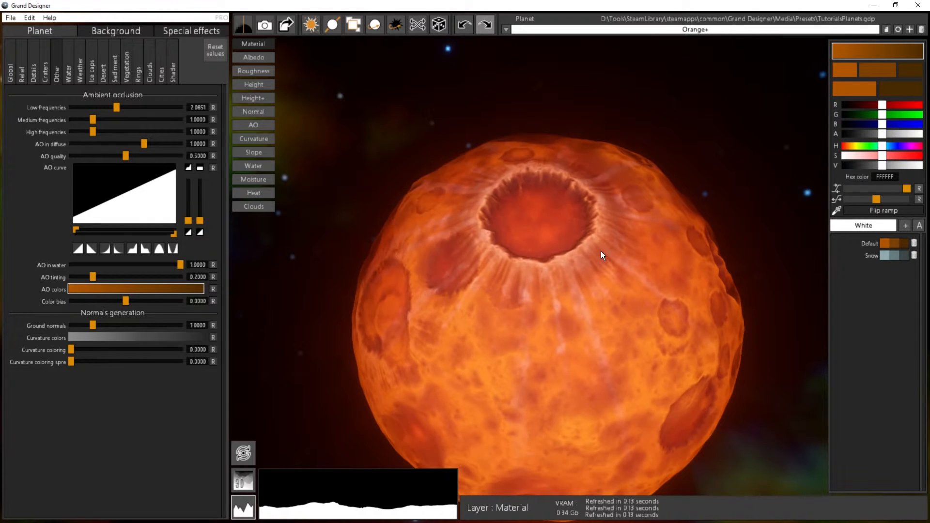
left_click_drag(622, 401, 545, 302)
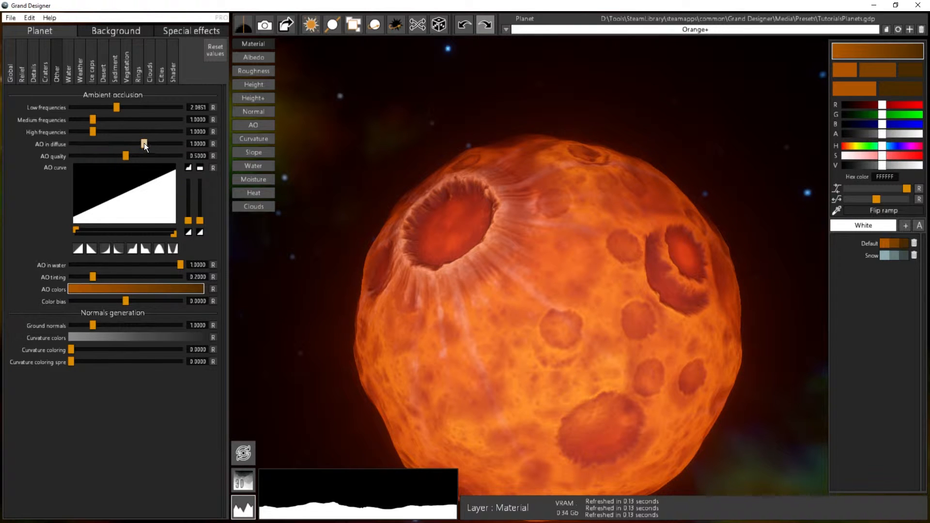
- Try the planet's colours without ambient occlusion by setting AO in diffuse to 0
left_click_drag(144, 142, 10, 153)
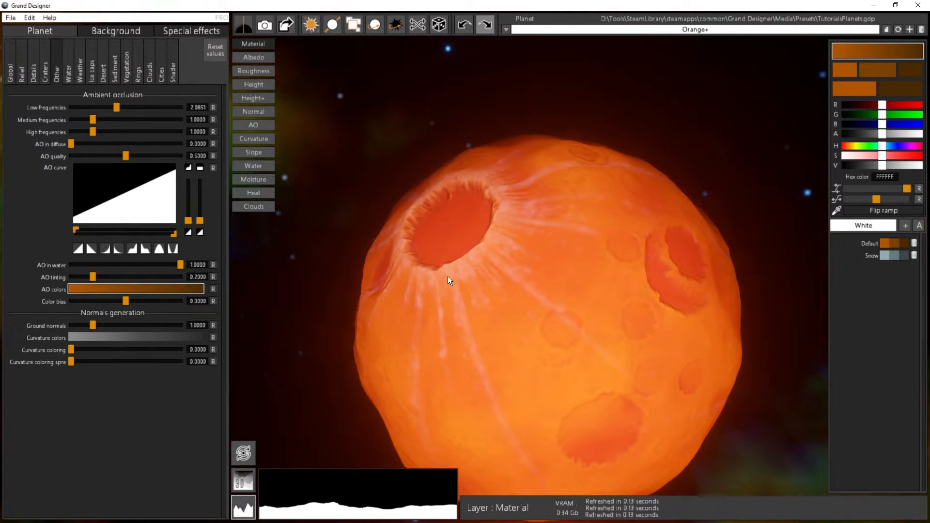
left_click_drag(580, 232, 606, 478)
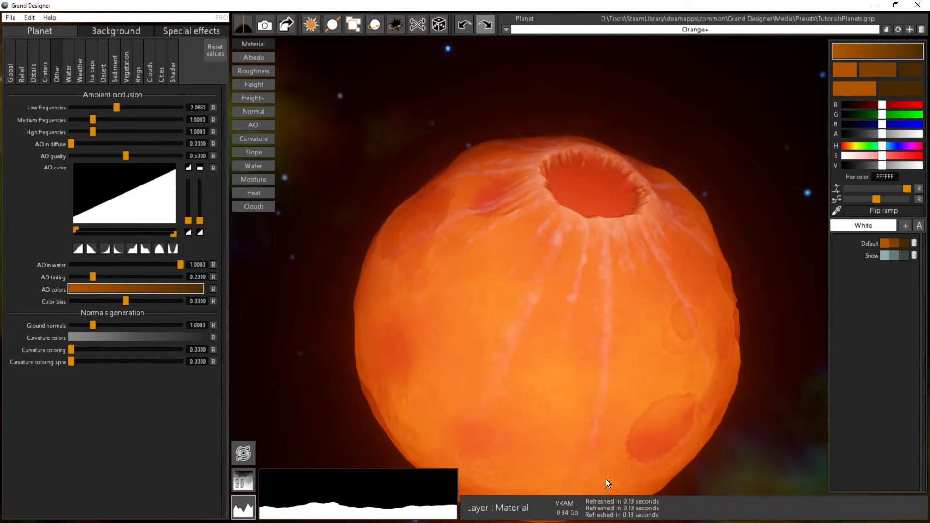
left_click_drag(490, 385, 560, 268)
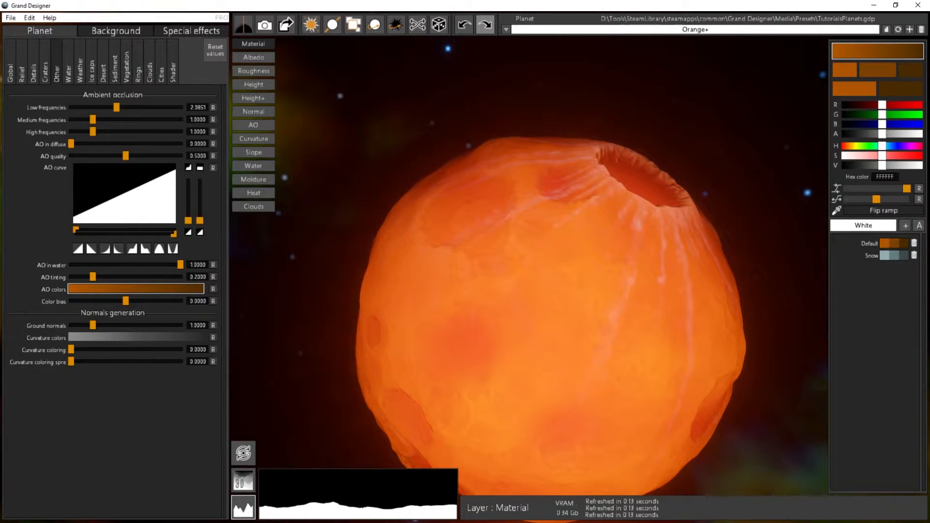
- Review the Relief colour settings and compare them with the planet's plain surface colours
left_click(22, 74)
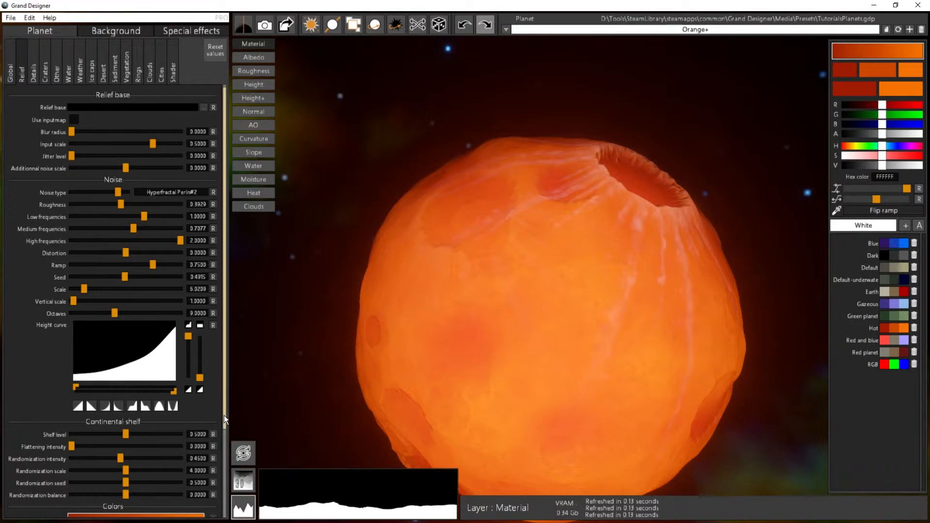
scroll(223, 458, "down", 2)
scroll(224, 458, "down", 3)
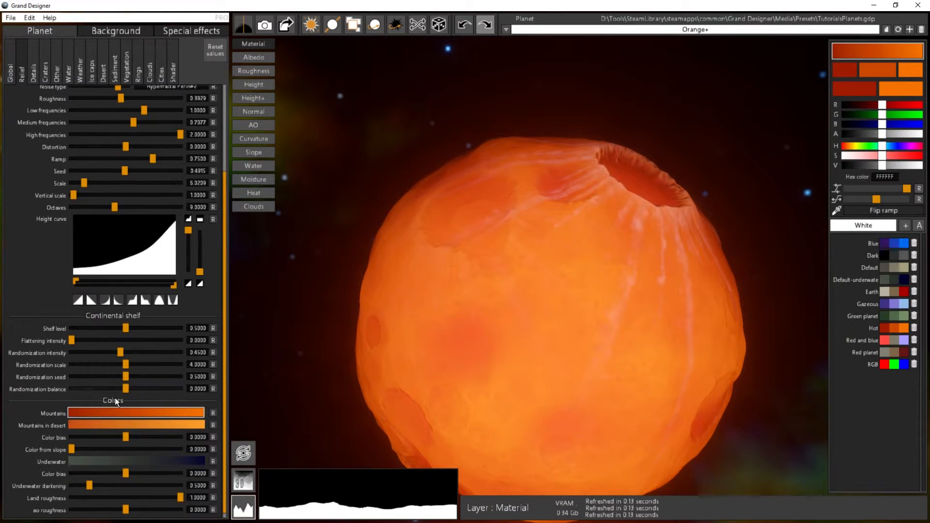
mouse_move(569, 331)
left_mouse_down()
mouse_move(415, 320)
mouse_move(347, 336)
mouse_move(269, 450)
left_mouse_up()
mouse_move(552, 278)
left_mouse_down()
mouse_move(509, 310)
mouse_move(520, 314)
left_mouse_up()
left_click_drag(514, 246, 554, 212)
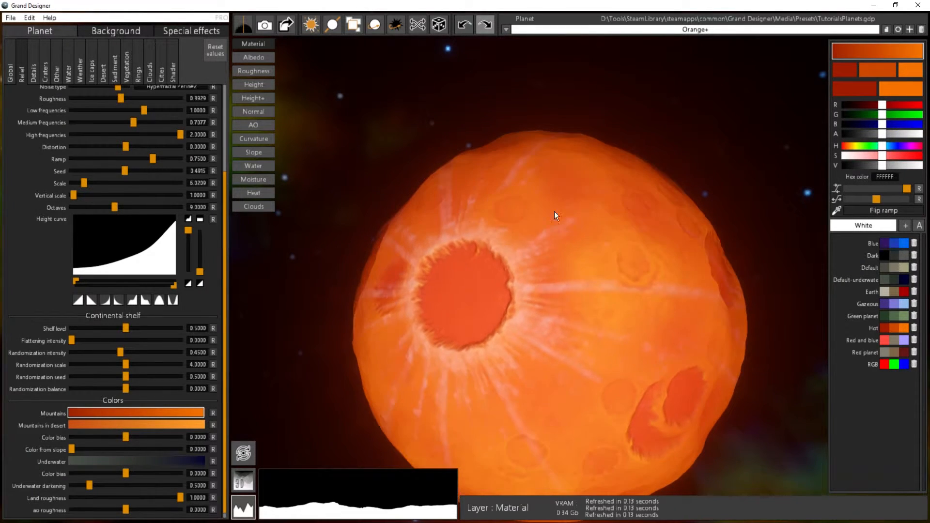
- Return to the ambient occlusion settings and set AO in diffuse to about 0.87
left_click(57, 74)
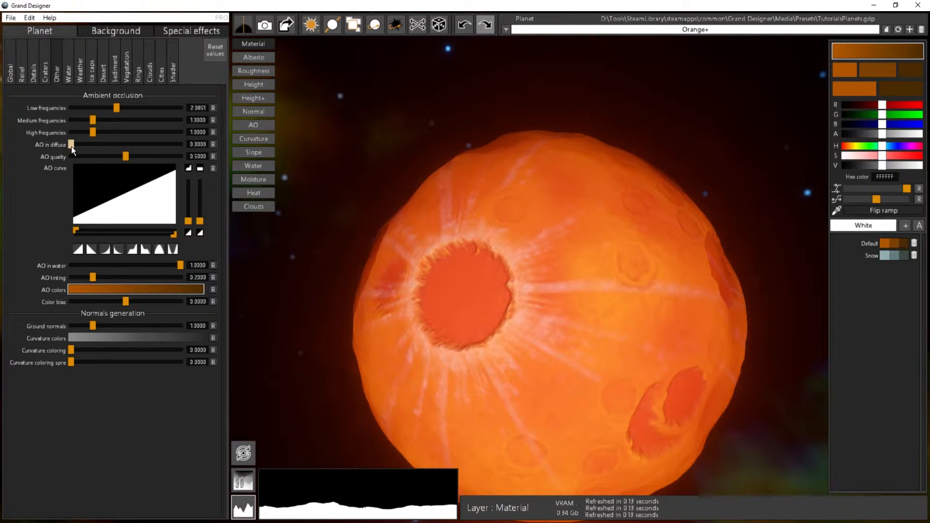
left_click_drag(71, 147, 120, 144)
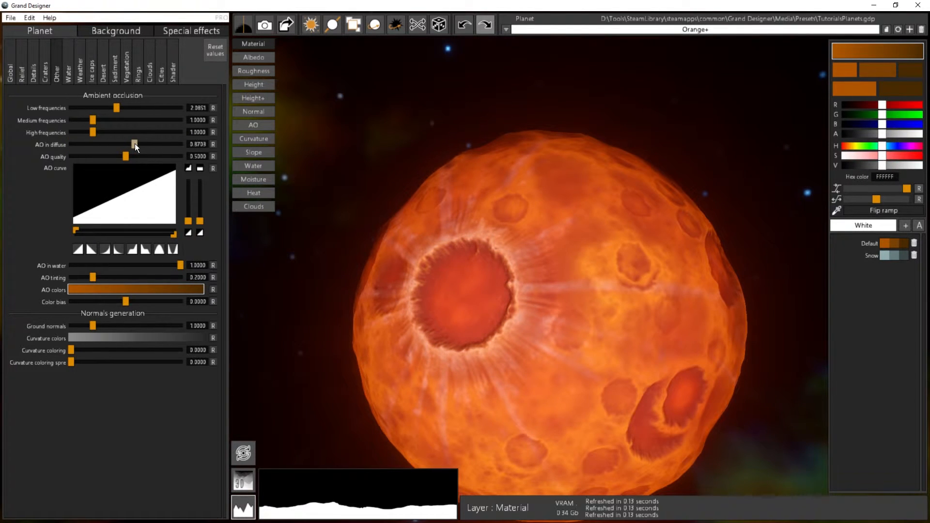
left_click_drag(528, 233, 612, 341)
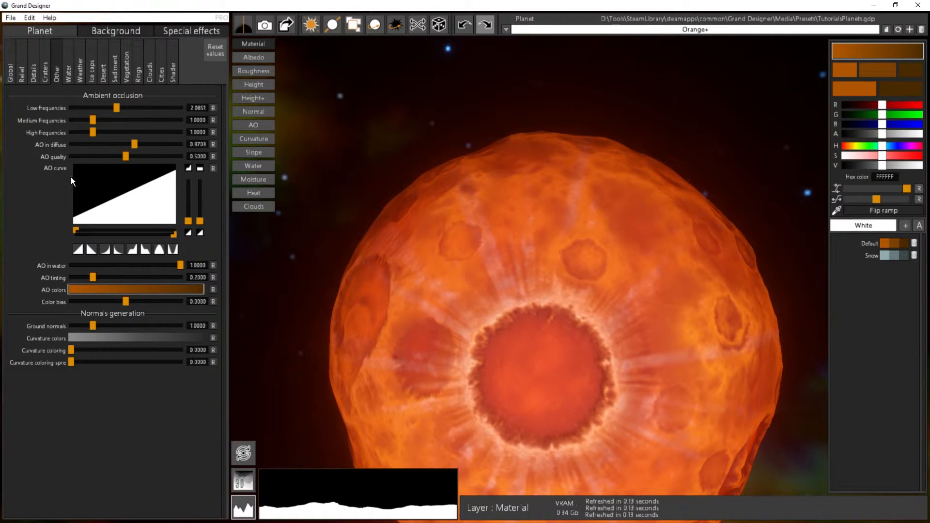
- Try a much stronger AO in diffuse of 1.9435 and inspect the darkened craters
left_click_drag(133, 145, 169, 148)
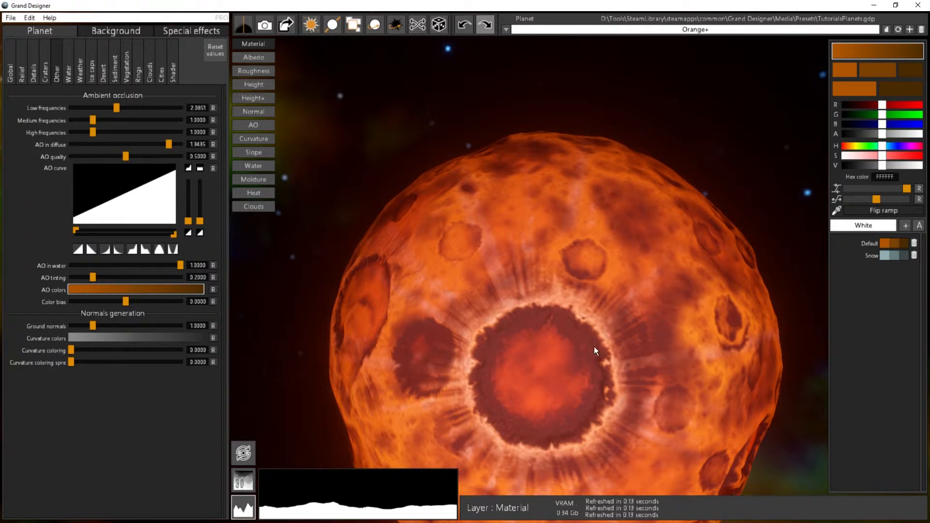
left_click_drag(594, 346, 471, 236)
scroll(471, 237, "down", 3)
left_click_drag(554, 349, 535, 335)
scroll(536, 338, "up", 2)
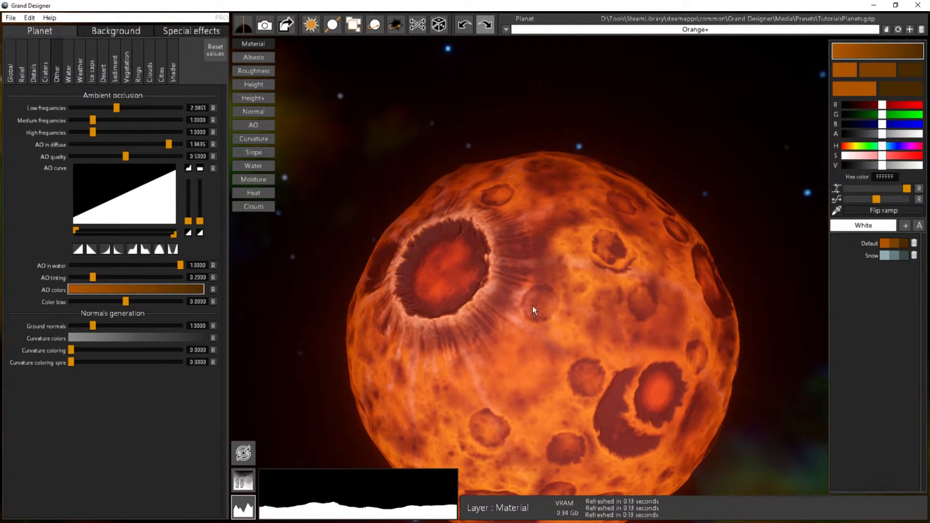
left_click_drag(491, 225, 484, 326)
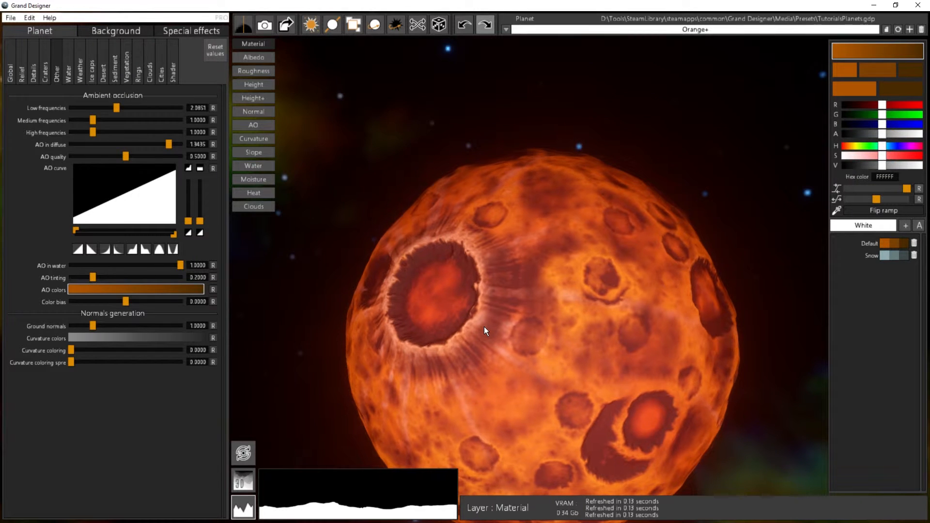
- Lower AO in diffuse to 0.9715 and check the planet's surface
left_click_drag(169, 144, 141, 152)
left_click_drag(342, 320, 468, 274)
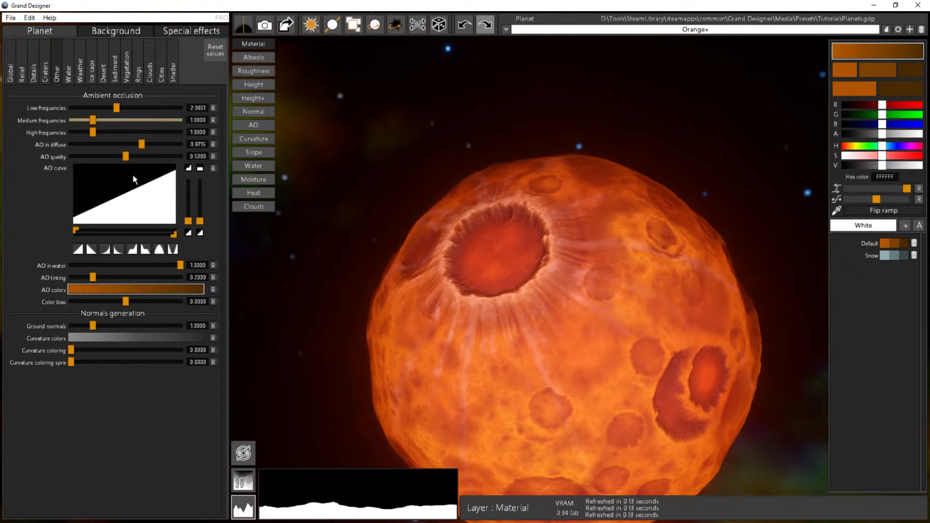
- Reset AO in diffuse to 1.0000, set low, medium and high frequencies to about 2.06, 1.95 and 1.11, and inspect the craters
left_click(212, 144)
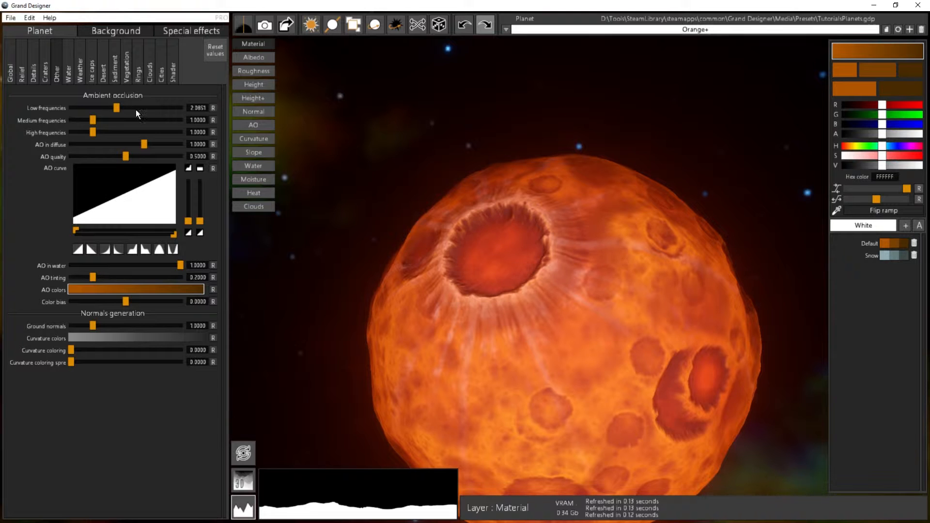
mouse_move(116, 107)
left_mouse_down()
mouse_move(90, 110)
mouse_move(113, 112)
mouse_move(96, 122)
mouse_move(114, 124)
mouse_move(92, 135)
left_mouse_up()
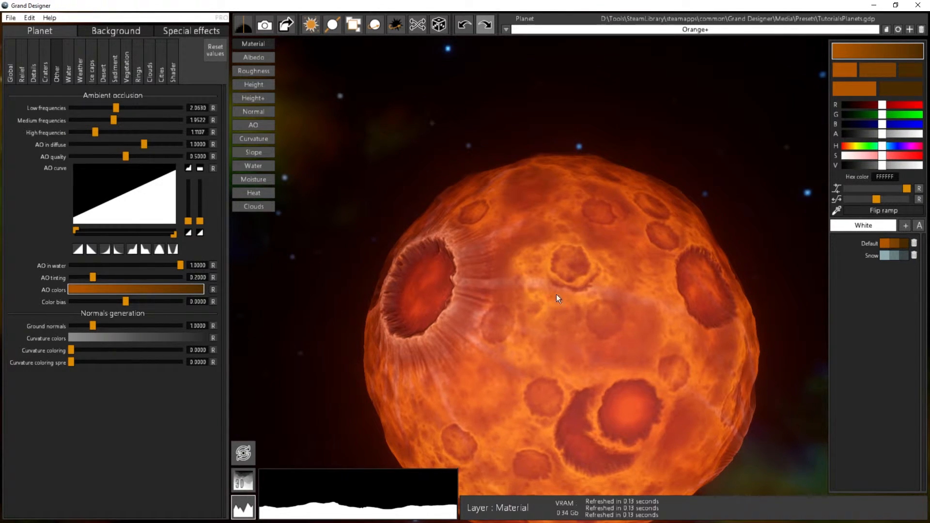
left_click_drag(556, 295, 550, 342)
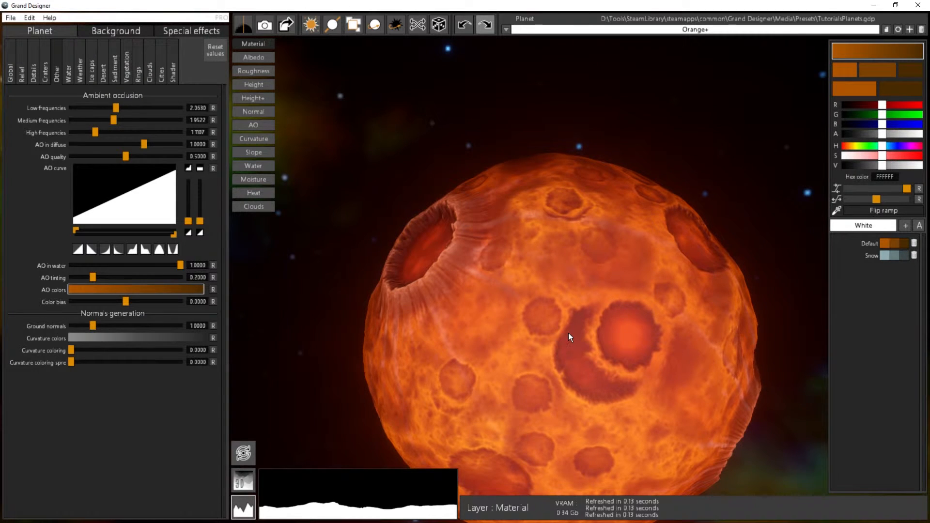
scroll(569, 334, "up", 3)
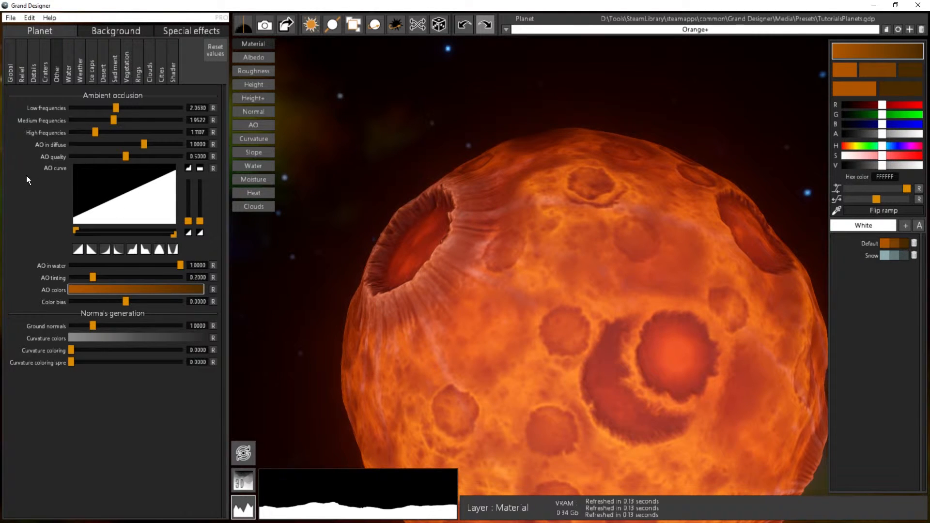
left_click_drag(543, 273, 824, 422)
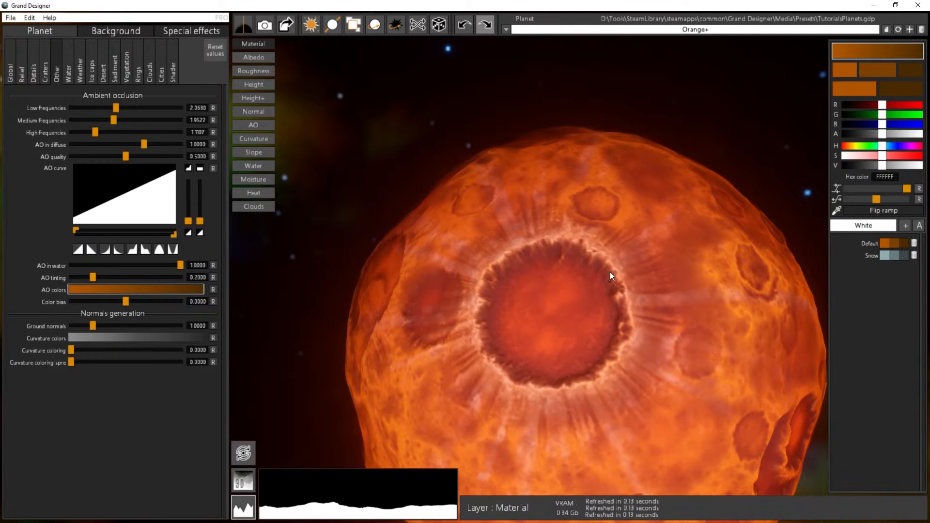
left_click_drag(609, 272, 467, 299)
scroll(517, 424, "up", 3)
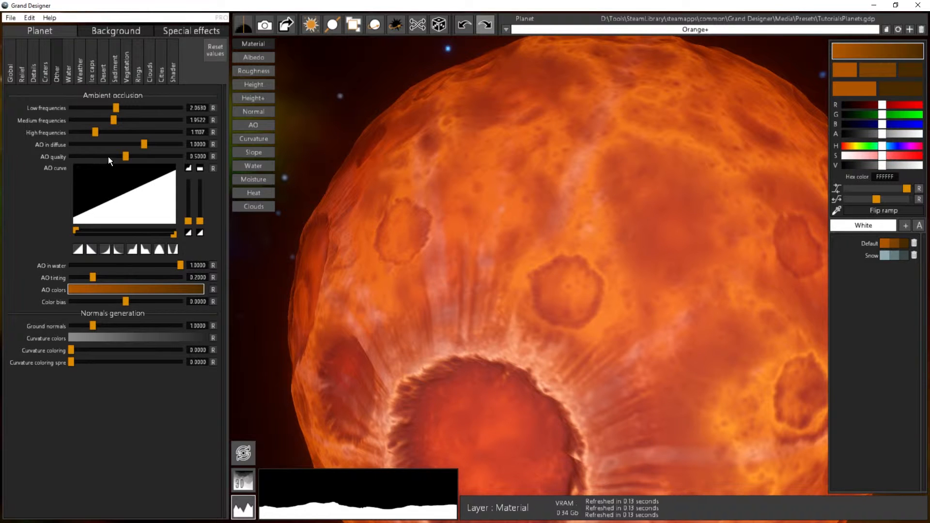
- Try a low AO quality of 0.0527 and examine the surface shading up close
left_click_drag(123, 154, 74, 157)
scroll(458, 230, "up", 5)
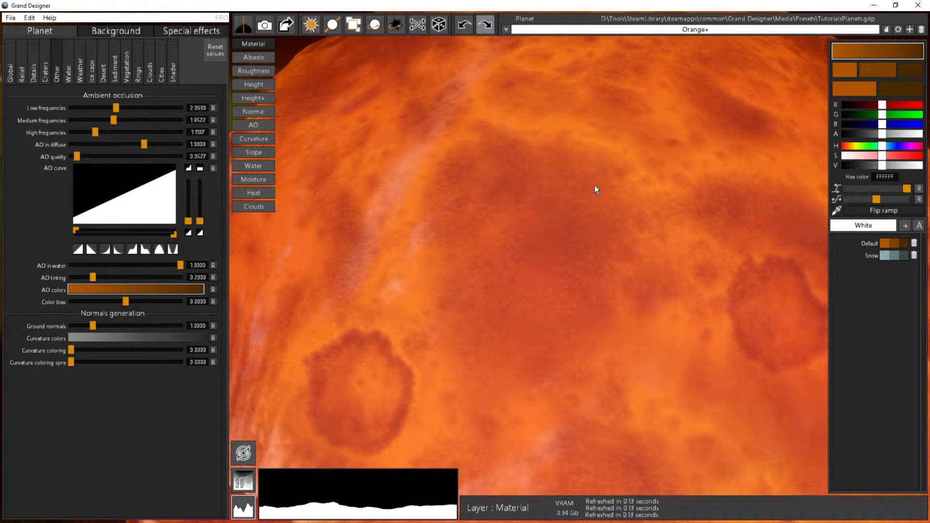
left_click_drag(526, 335, 538, 316)
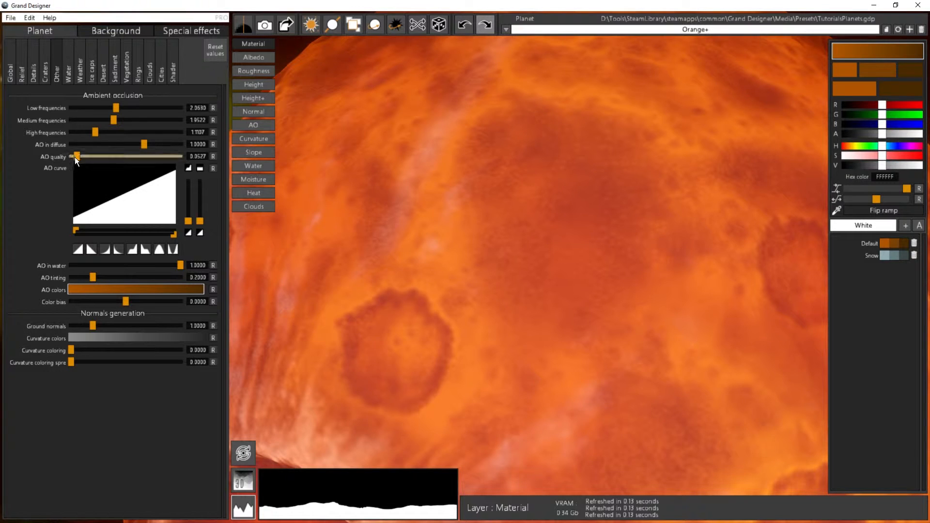
- Raise AO quality to 0.5842 and inspect the surface and the large crater from several angles
left_click_drag(79, 157, 134, 156)
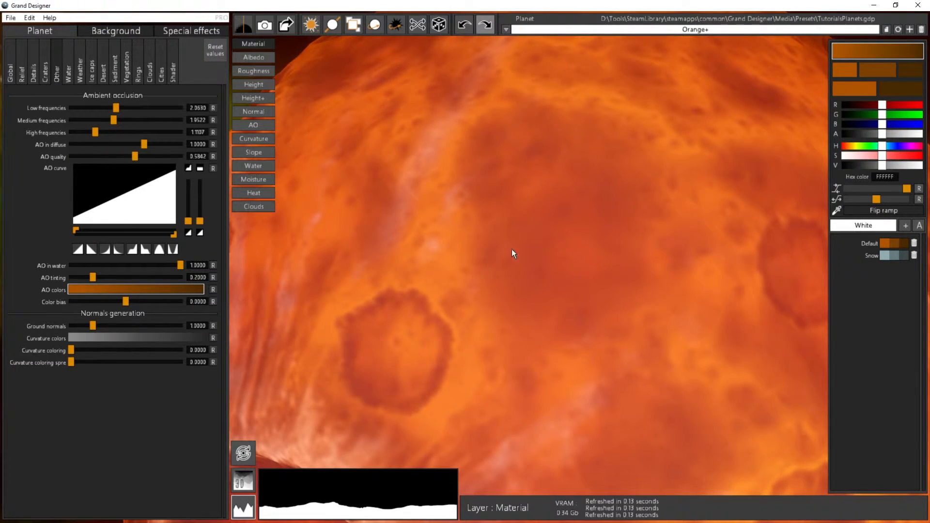
left_click_drag(512, 249, 626, 190)
scroll(626, 190, "down", 5)
left_click_drag(528, 376, 532, 234)
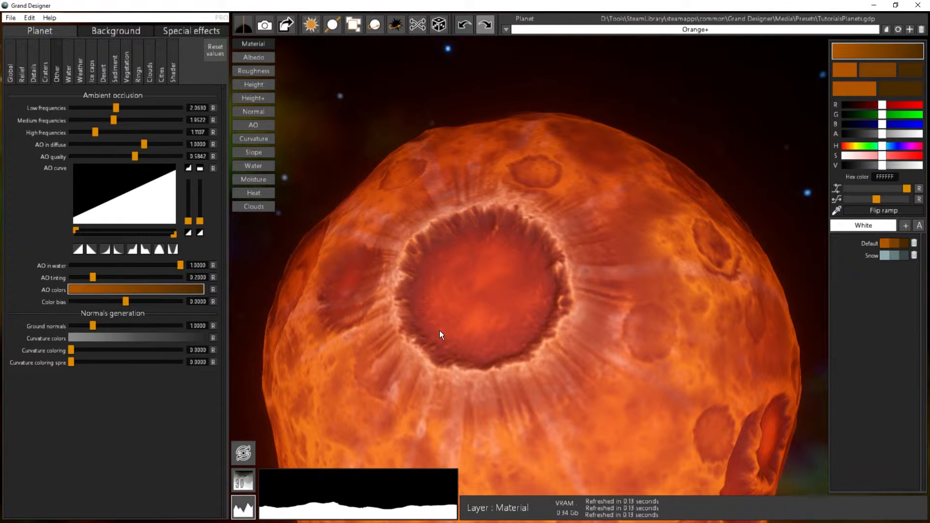
left_click_drag(486, 291, 547, 183)
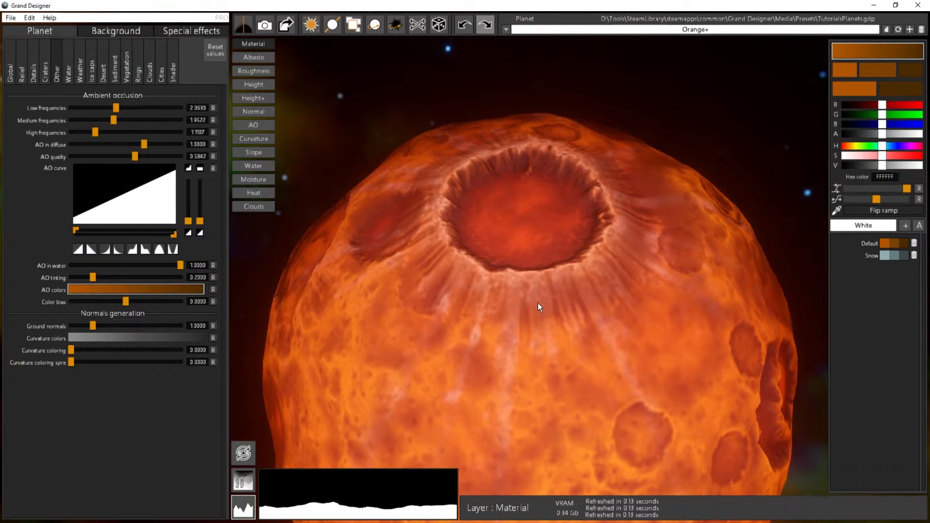
left_click_drag(538, 305, 294, 348)
left_click_drag(515, 328, 486, 309)
scroll(486, 308, "up", 1)
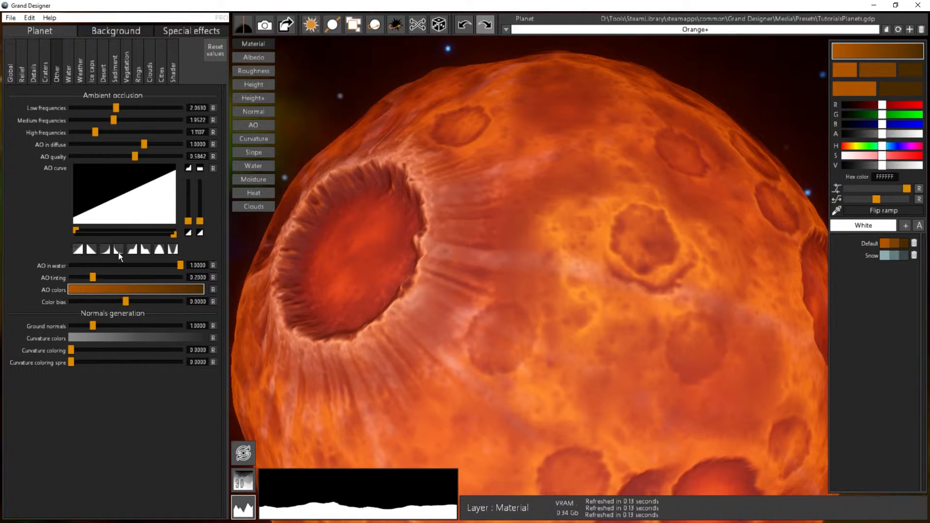
- Try an AO curve sagging below the straight ramp, inspect the craters, and restore the linear curve
left_click_drag(95, 206, 129, 204)
scroll(625, 293, "down", 4)
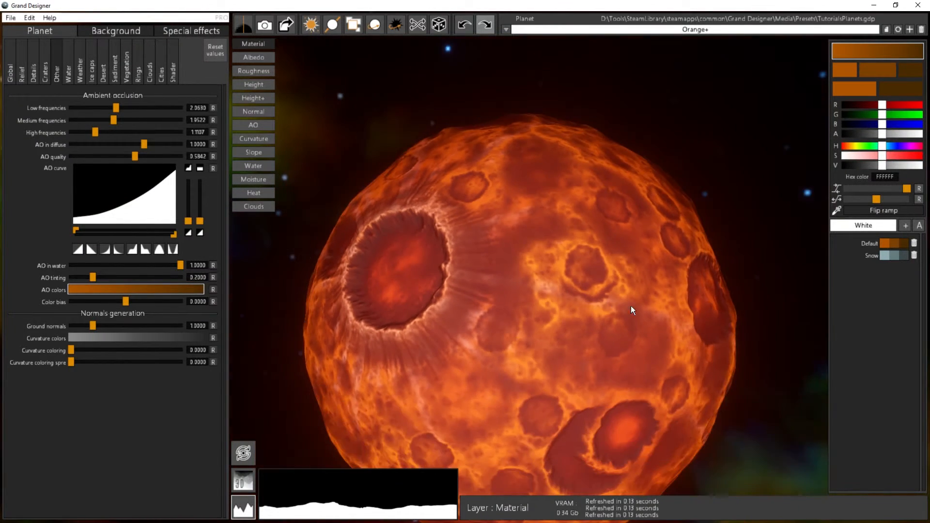
left_click_drag(630, 307, 703, 229)
left_click_drag(618, 249, 576, 210)
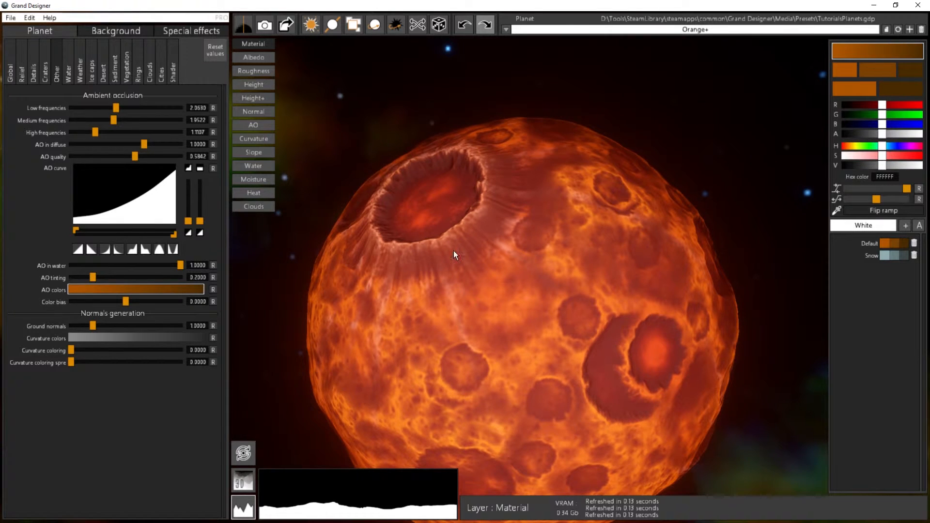
left_click_drag(545, 283, 552, 362)
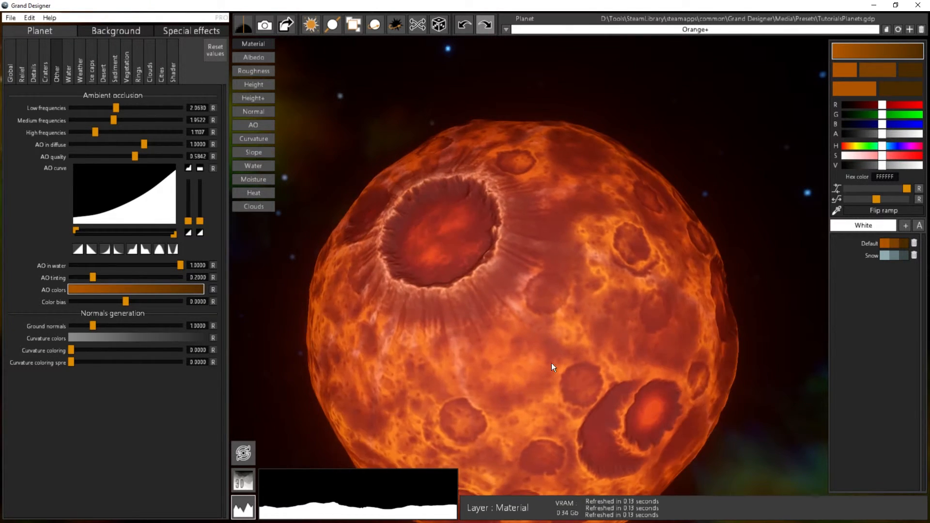
scroll(503, 321, "up", 2)
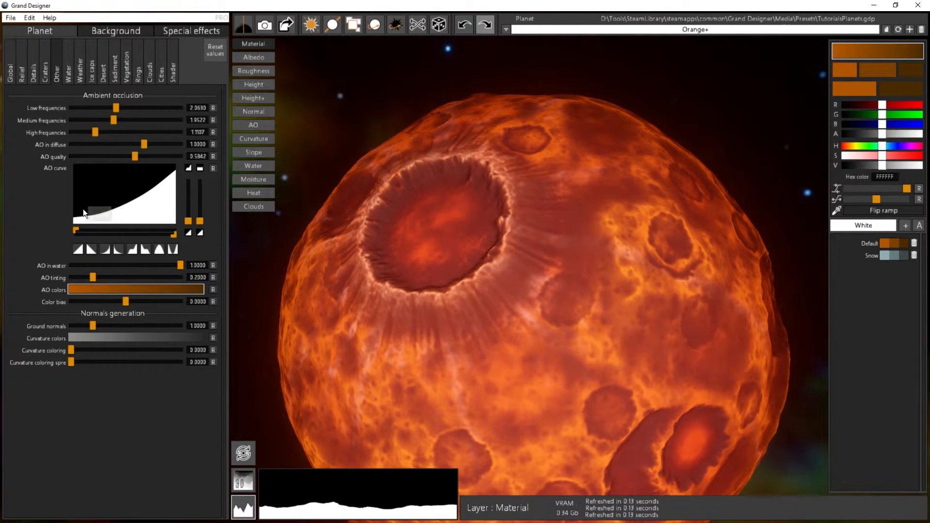
left_click(77, 249)
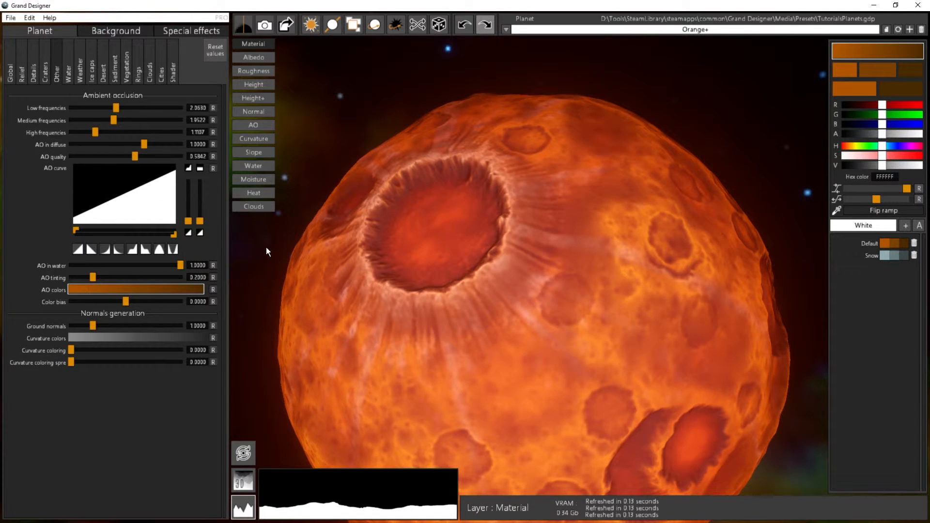
- Try an AO curve with a flat middle section, inspect the planet, and return to the linear ramp
left_click(134, 250)
mouse_move(484, 276)
left_mouse_down()
mouse_move(470, 126)
mouse_move(527, 165)
mouse_move(370, 331)
left_mouse_up()
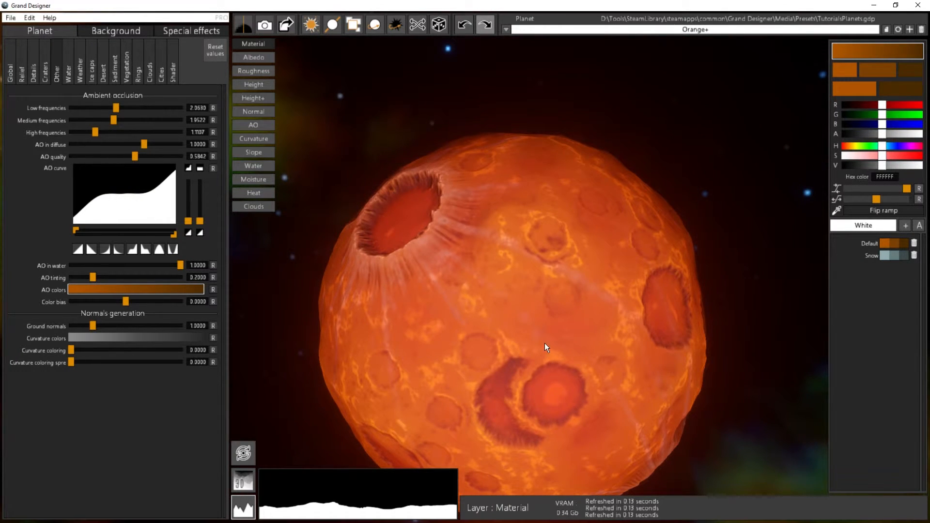
left_click_drag(544, 342, 591, 377)
scroll(547, 334, "up", 2)
left_click_drag(544, 331, 620, 342)
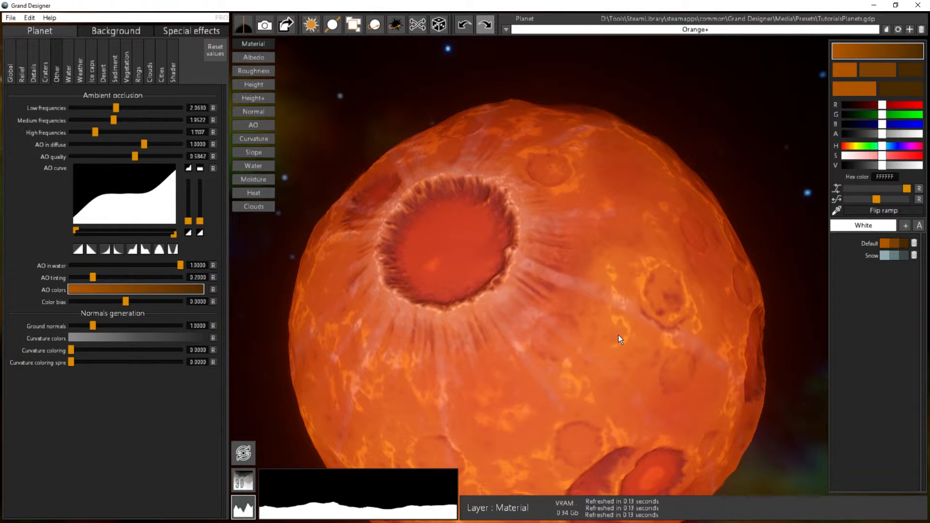
left_click(77, 252)
- Test the AO curve's start, end and level controls, keeping the linear ramp, and look at the large crater
mouse_move(174, 235)
left_mouse_down()
mouse_move(119, 236)
mouse_move(176, 233)
left_mouse_up()
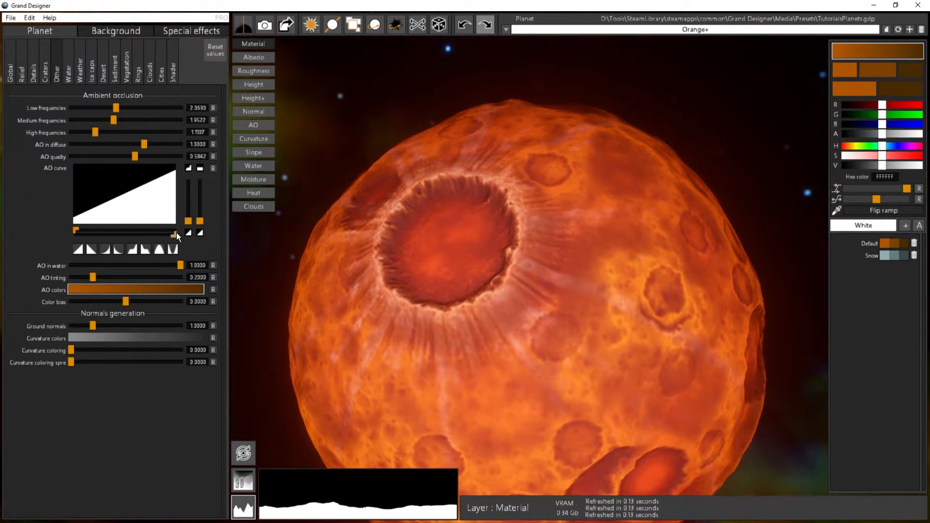
mouse_move(77, 230)
left_mouse_down()
mouse_move(110, 229)
mouse_move(75, 231)
left_mouse_up()
left_click_drag(199, 219, 202, 248)
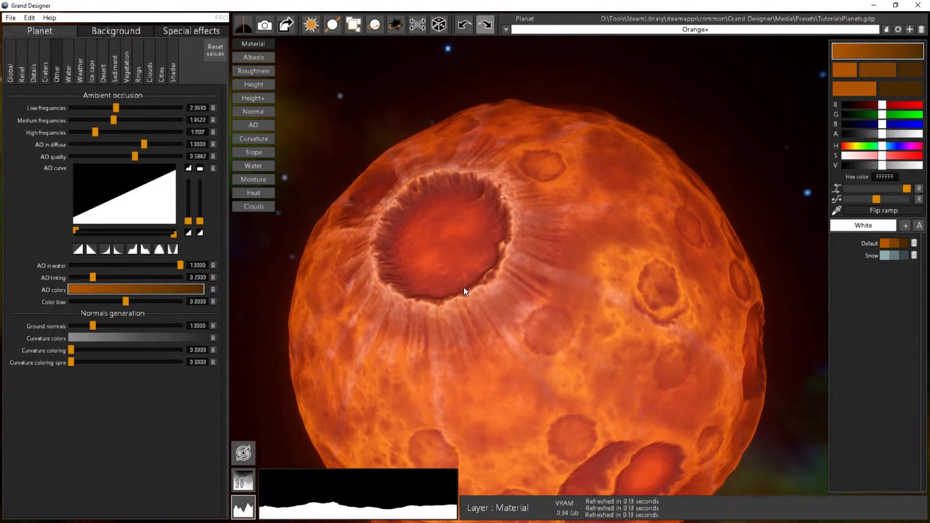
left_click_drag(463, 290, 497, 293)
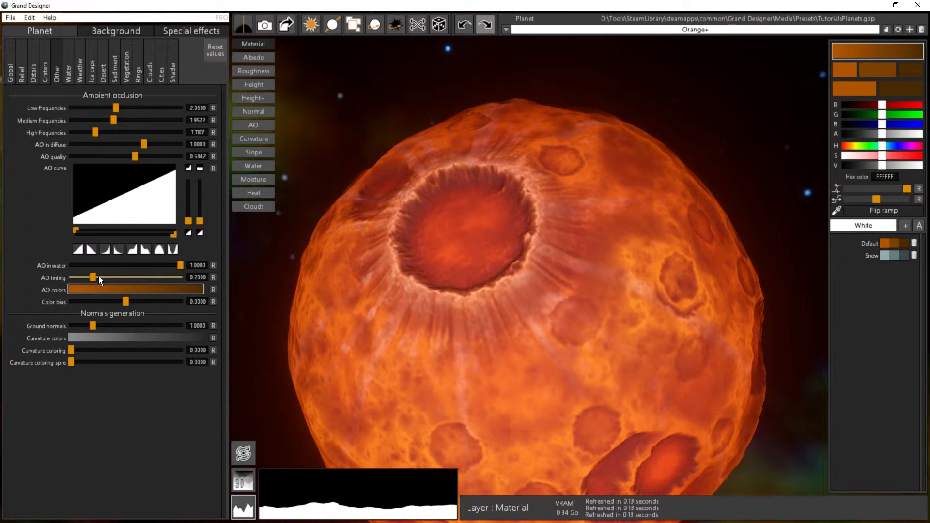
- Try AO tinting at 0.0000 and examine the dark rim of the large crater up close
left_click_drag(93, 277, 71, 277)
left_click_drag(455, 278, 631, 434)
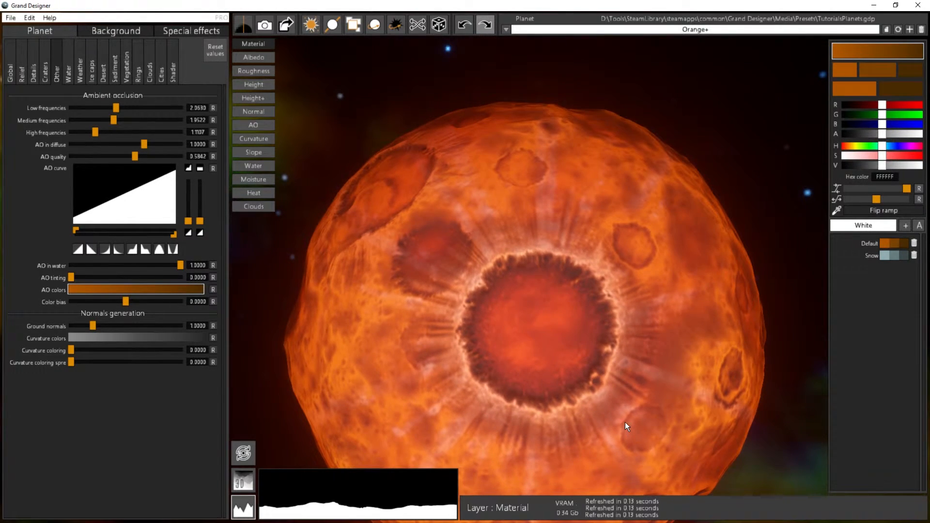
left_click_drag(571, 244, 566, 321)
scroll(592, 281, "up", 5)
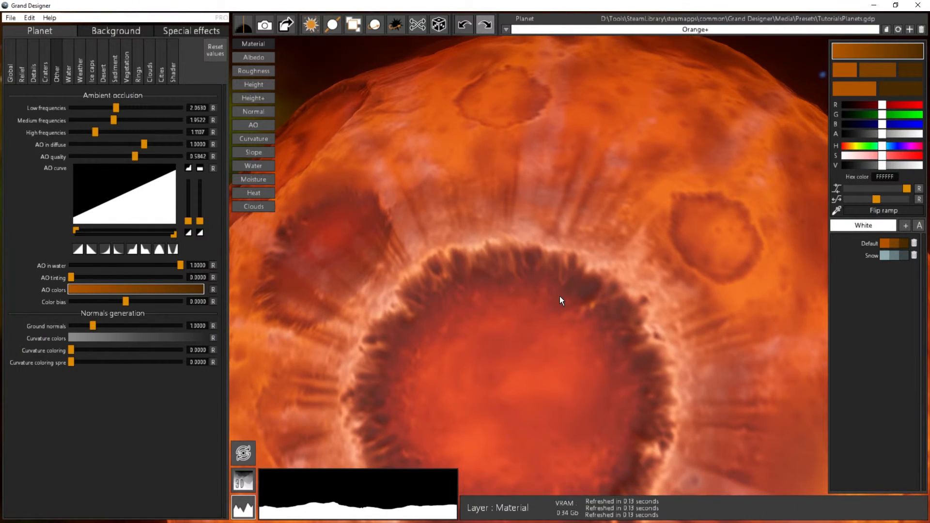
scroll(560, 300, "down", 3)
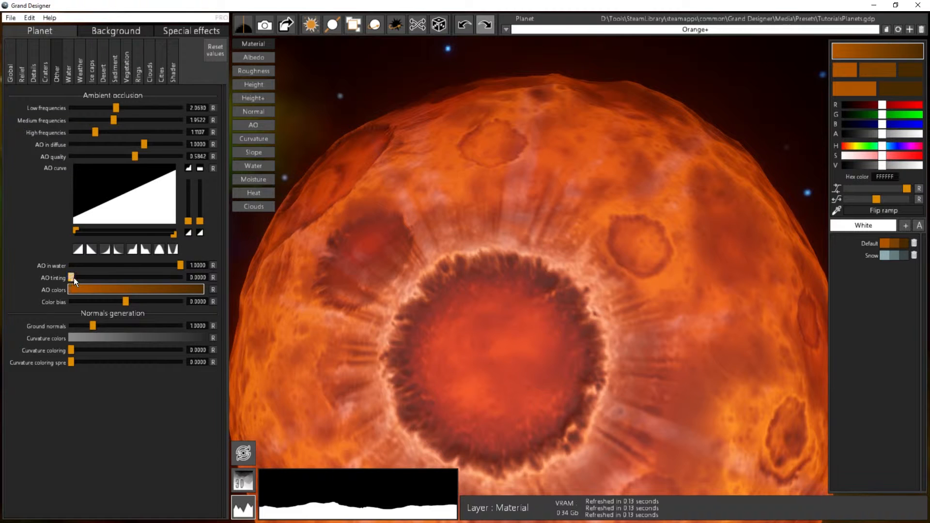
- Try full AO tinting of 1.0000, reduce it to about 0.08, and test the AO color bias
left_click_drag(74, 277, 181, 285)
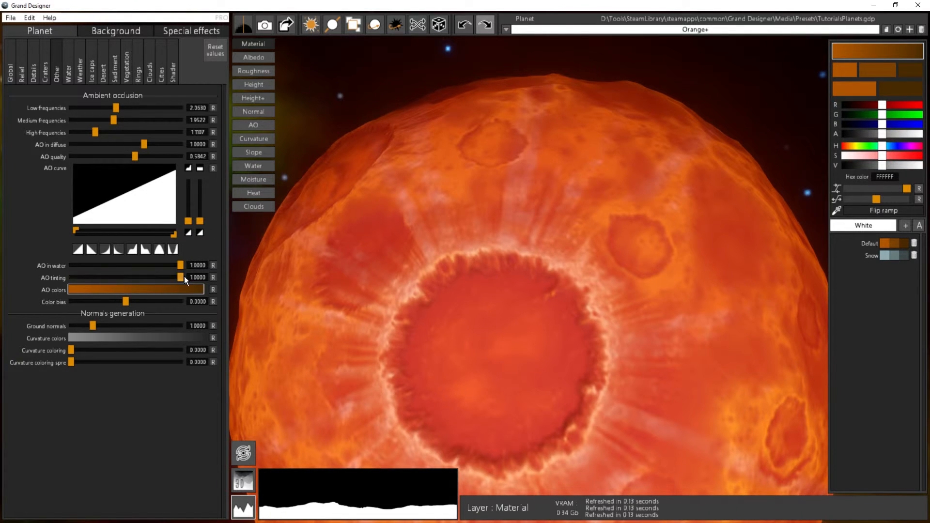
mouse_move(184, 276)
left_mouse_down()
mouse_move(41, 283)
mouse_move(111, 279)
mouse_move(81, 280)
left_mouse_up()
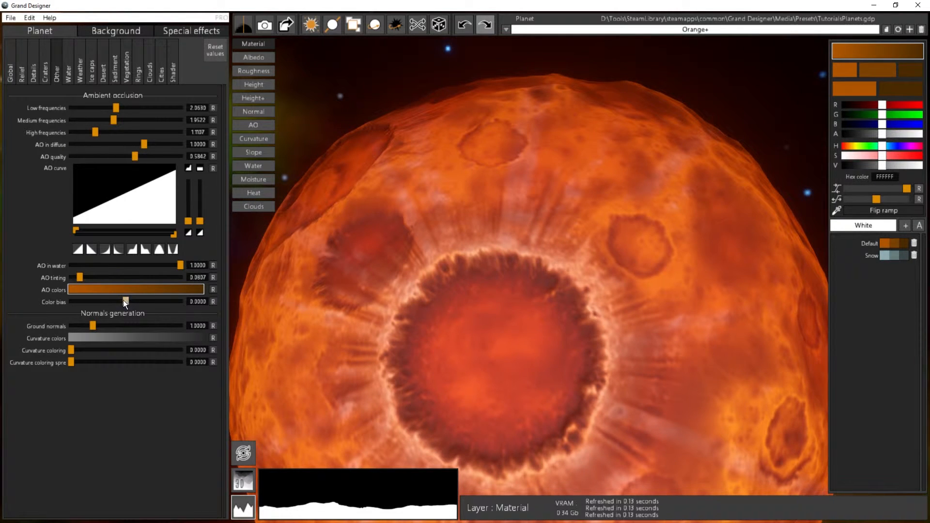
mouse_move(123, 300)
left_mouse_down()
mouse_move(102, 305)
mouse_move(206, 312)
mouse_move(71, 307)
mouse_move(225, 312)
mouse_move(130, 309)
mouse_move(141, 299)
mouse_move(127, 302)
left_mouse_up()
- Apply the Snow ramp to the AO colors and raise AO tinting to 0.7529 to compare the crater shading
left_click(893, 257)
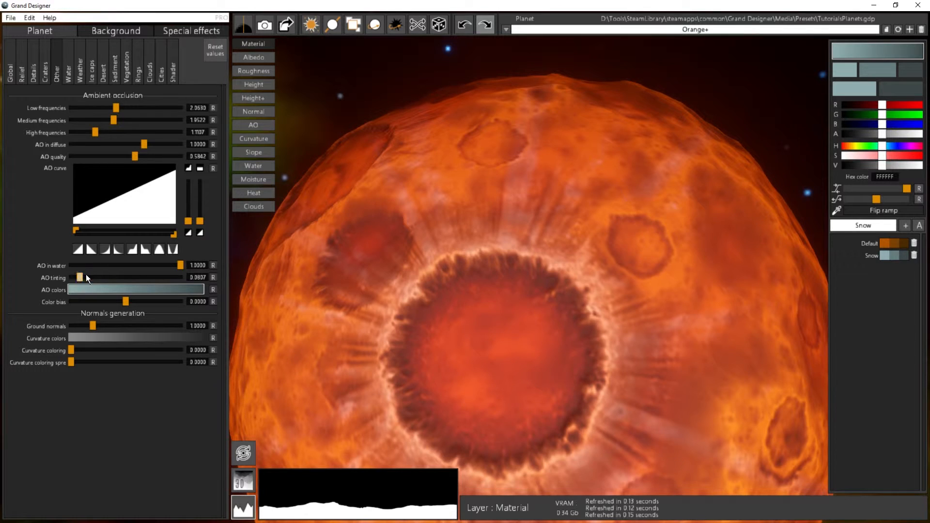
left_click_drag(80, 277, 154, 275)
left_click_drag(450, 255, 545, 331)
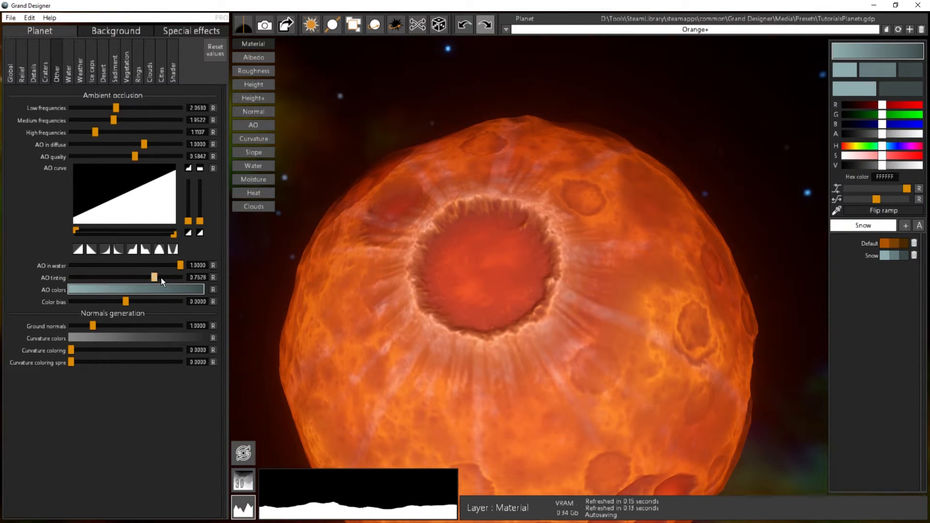
- Set AO tinting to 0.9710 and color bias to about -0.32, and inspect the crater from several angles
left_click_drag(119, 304, 95, 304)
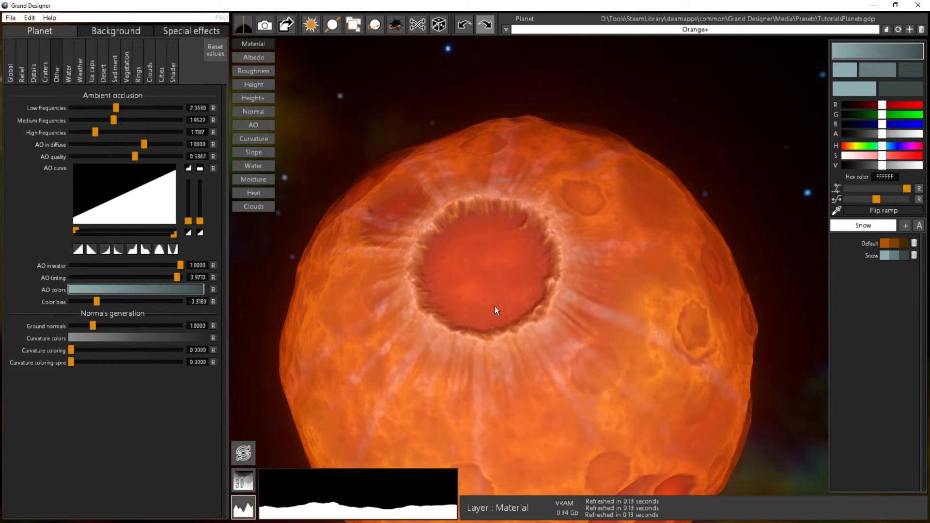
left_click_drag(495, 311, 554, 221)
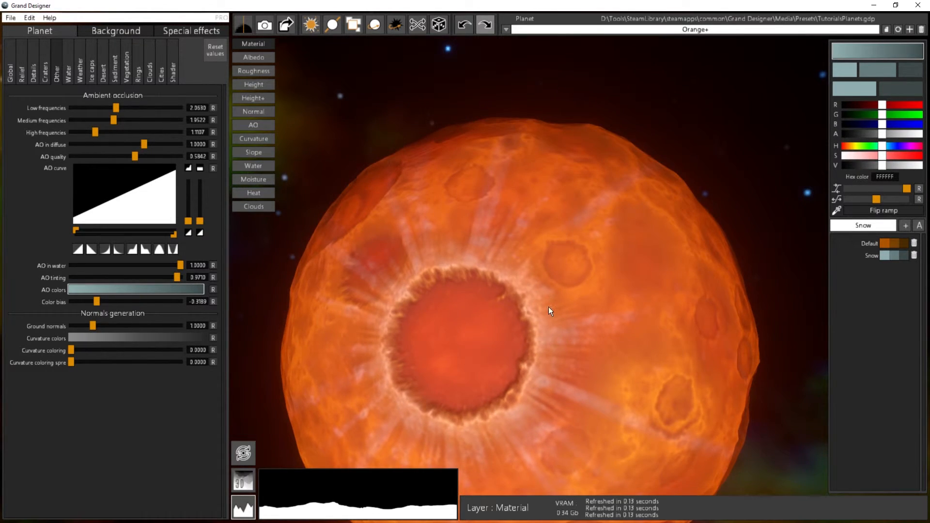
left_click_drag(548, 306, 623, 230)
left_click_drag(568, 293, 516, 346)
middle_click_drag(575, 309, 598, 304)
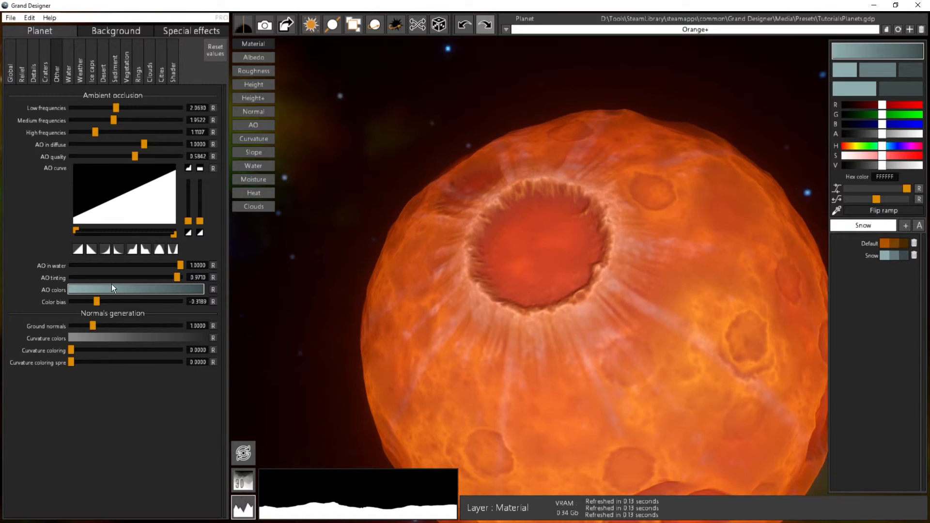
- Lower AO tinting to 0.1029 and AO in diffuse to about 0.90, checking the whole planet's shading
left_click_drag(175, 277, 81, 285)
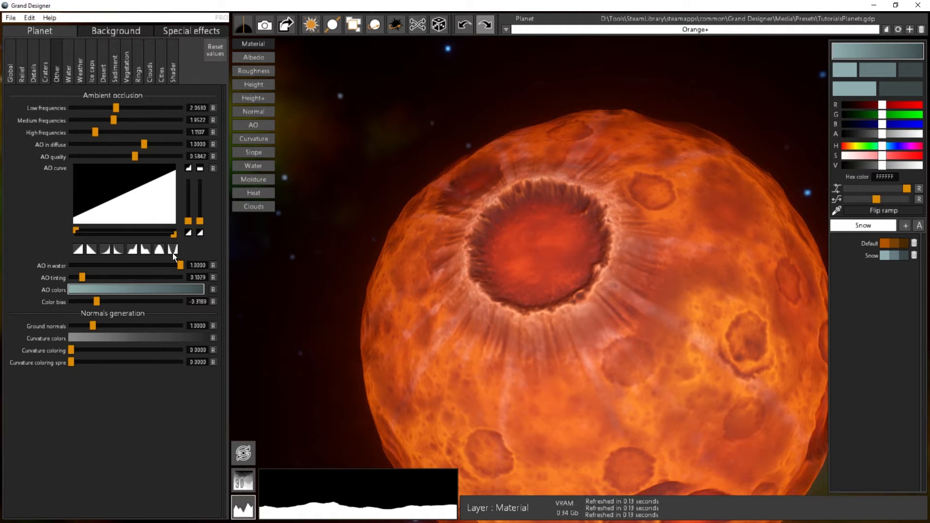
left_click_drag(635, 345, 670, 331)
scroll(603, 363, "down", 3)
left_click_drag(630, 374, 646, 337)
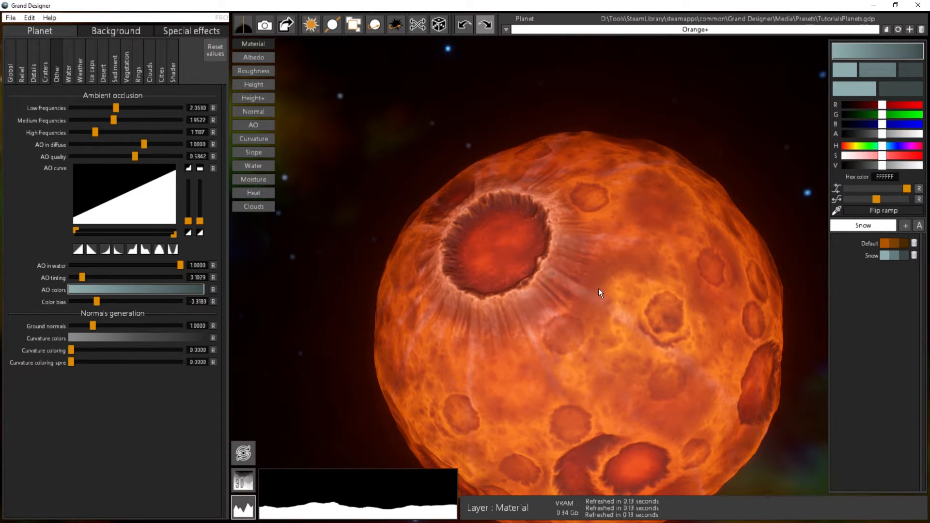
left_click_drag(144, 143, 139, 145)
left_click_drag(518, 359, 568, 316)
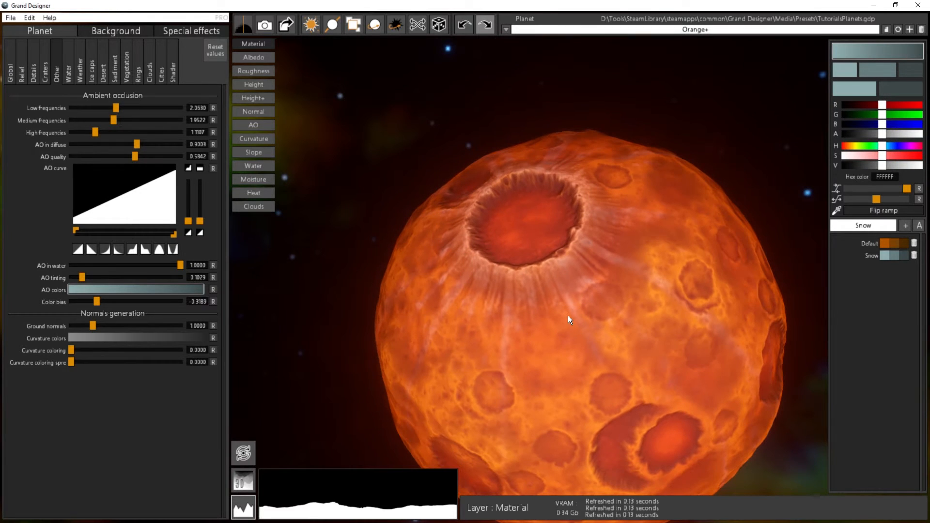
- Orbit to the overlapping craters and turn the light so that it grazes the planet from one side
left_click_drag(676, 357, 492, 62)
scroll(489, 240, "up", 2)
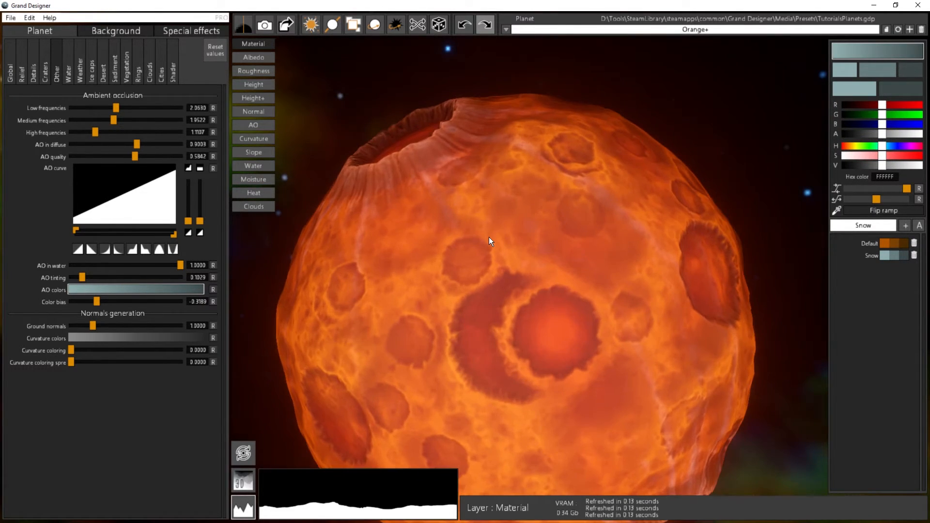
left_click_drag(599, 201, 546, 278)
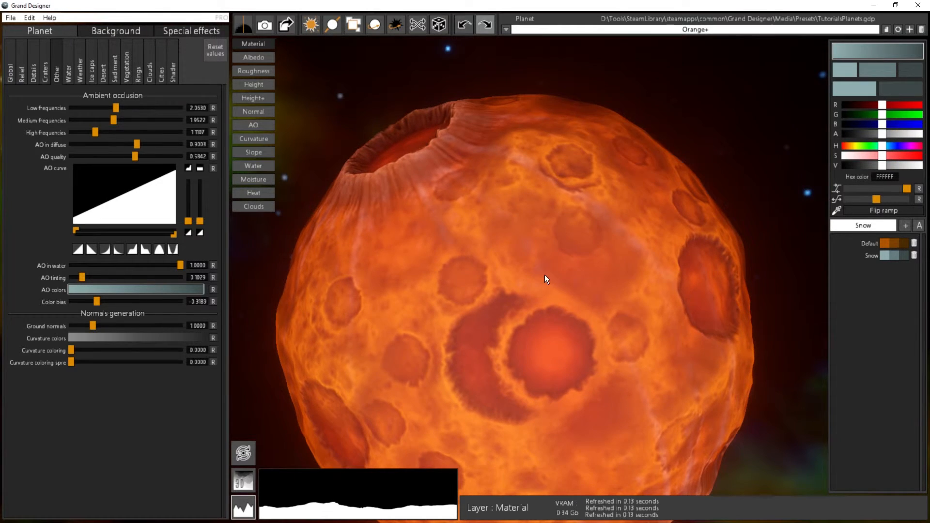
mouse_move(345, 120)
right_mouse_down()
mouse_move(746, 405)
mouse_move(645, 358)
mouse_move(655, 92)
mouse_move(159, 58)
mouse_move(298, 138)
mouse_move(350, 123)
right_mouse_up()
left_click_drag(594, 376, 580, 343)
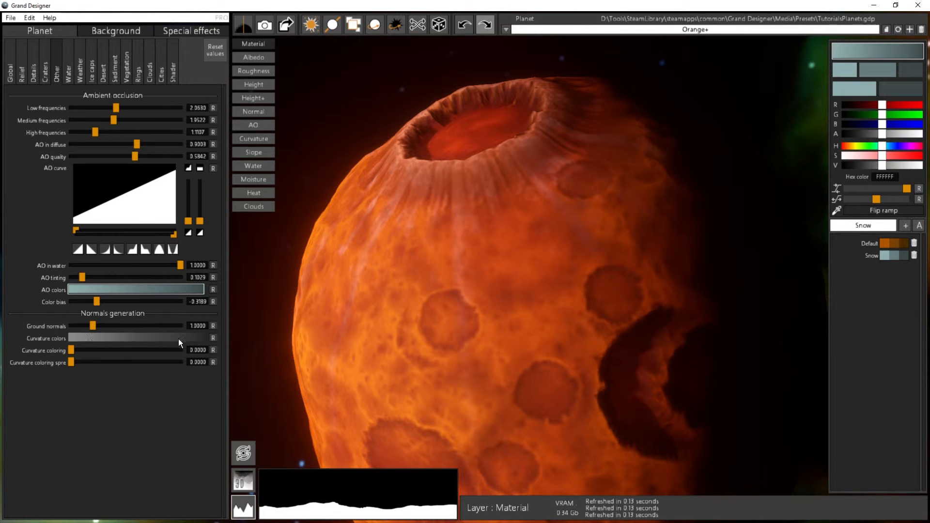
- Compare the crater relief with ground normals at 5.0000 and at 0.0000, shifting the light for the comparison
left_click_drag(92, 325, 212, 324)
scroll(368, 298, "down", 4)
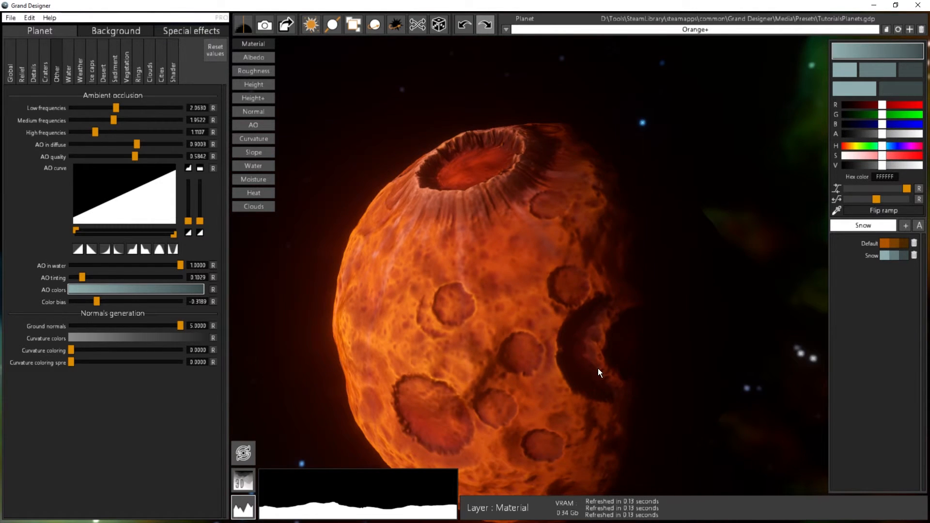
right_click_drag(408, 128, 601, 135)
right_click_drag(252, 227, 465, 117)
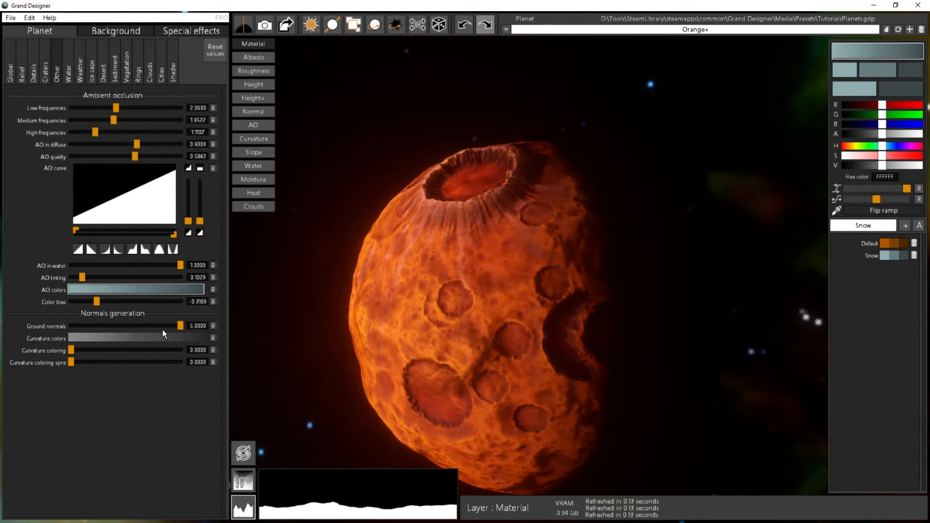
left_click_drag(179, 325, 62, 330)
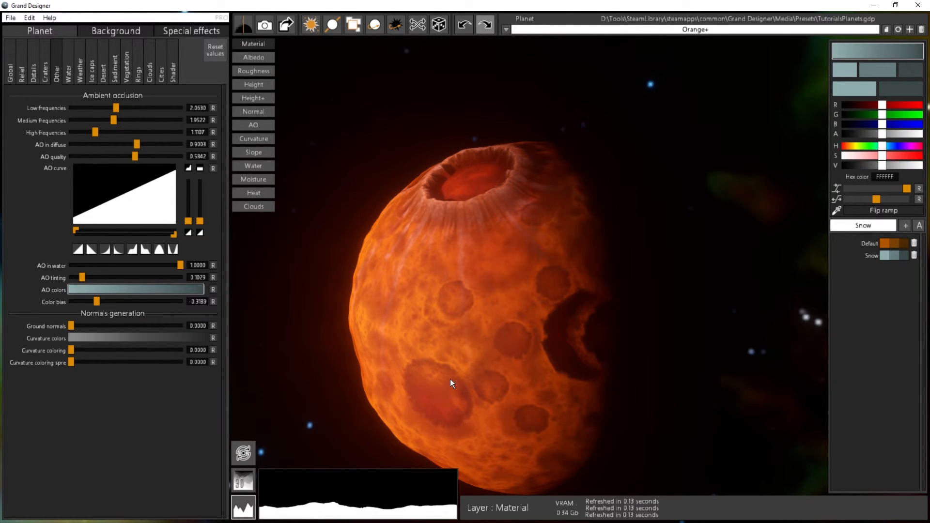
left_click_drag(450, 378, 544, 349)
scroll(540, 344, "up", 2)
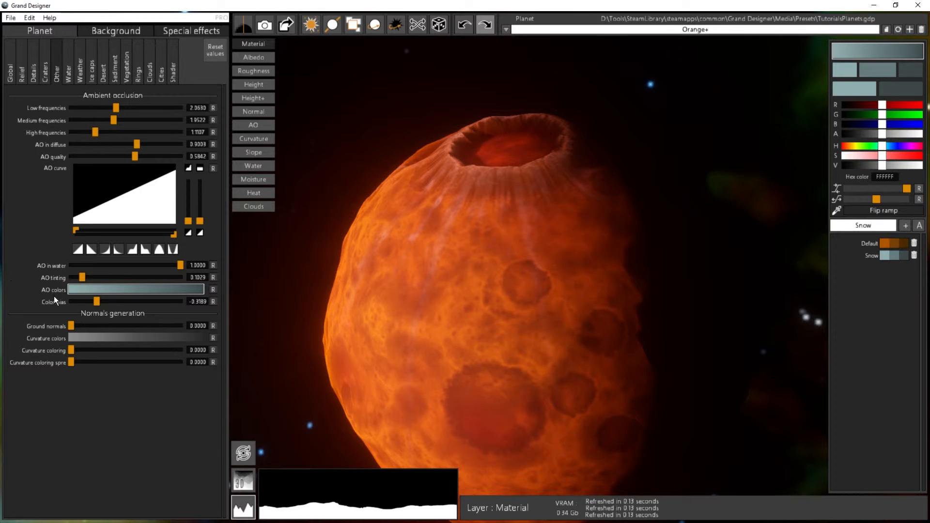
- Try ground normals of about 0.49 and examine the crater rims in the Normal layer
left_click_drag(76, 325, 85, 327)
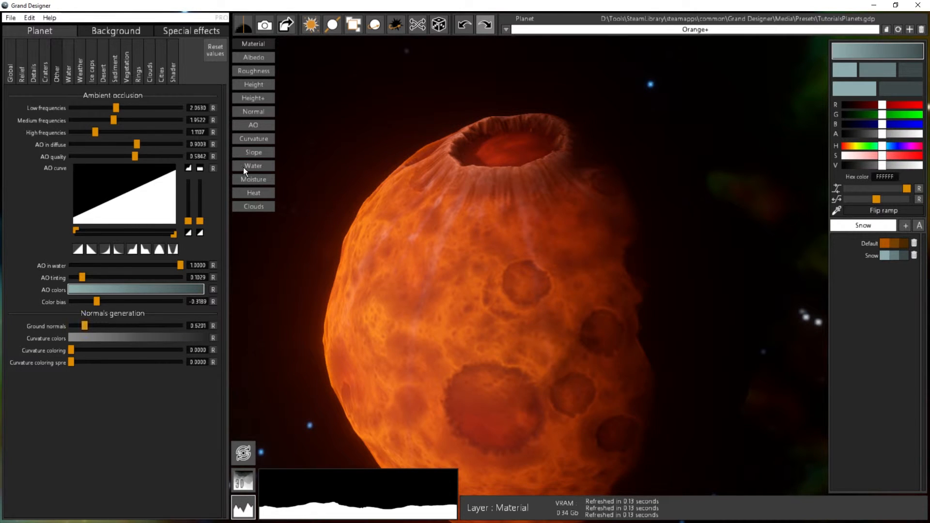
left_click(254, 112)
mouse_move(94, 327)
left_mouse_down()
mouse_move(58, 324)
mouse_move(223, 328)
mouse_move(77, 335)
mouse_move(175, 339)
mouse_move(82, 328)
left_mouse_up()
left_click_drag(585, 311, 312, 188)
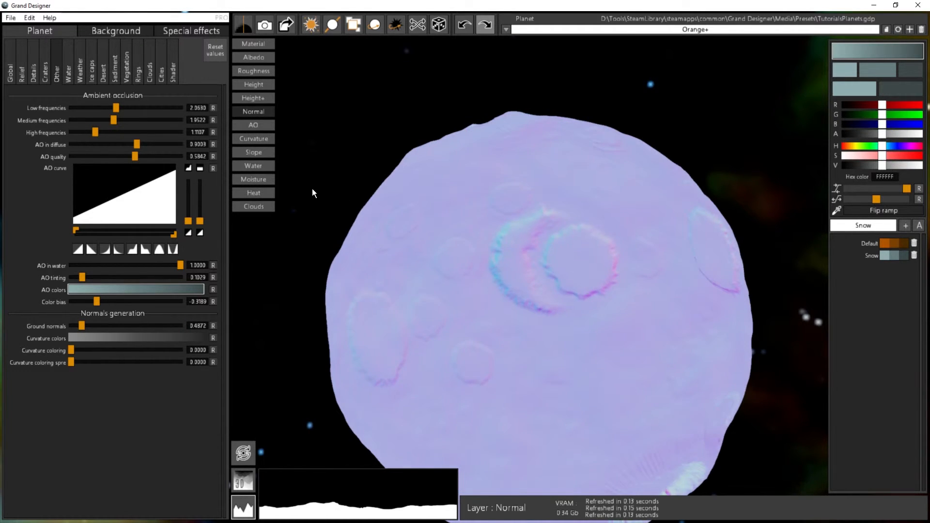
scroll(437, 263, "up", 1)
left_click_drag(437, 263, 262, 10)
left_click_drag(562, 167, 562, 169)
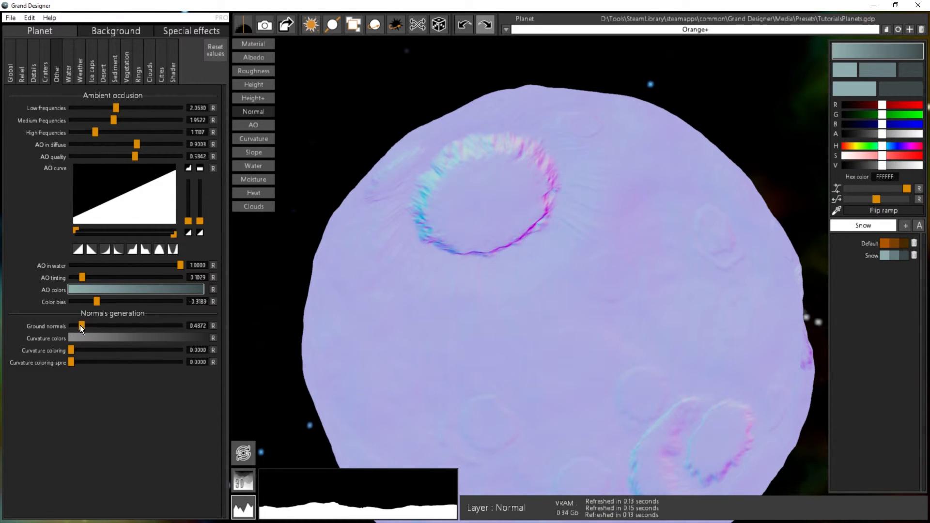
- Set ground normals to about 1.59 and check the large crater's relief in the Material layer
left_click_drag(80, 325, 105, 327)
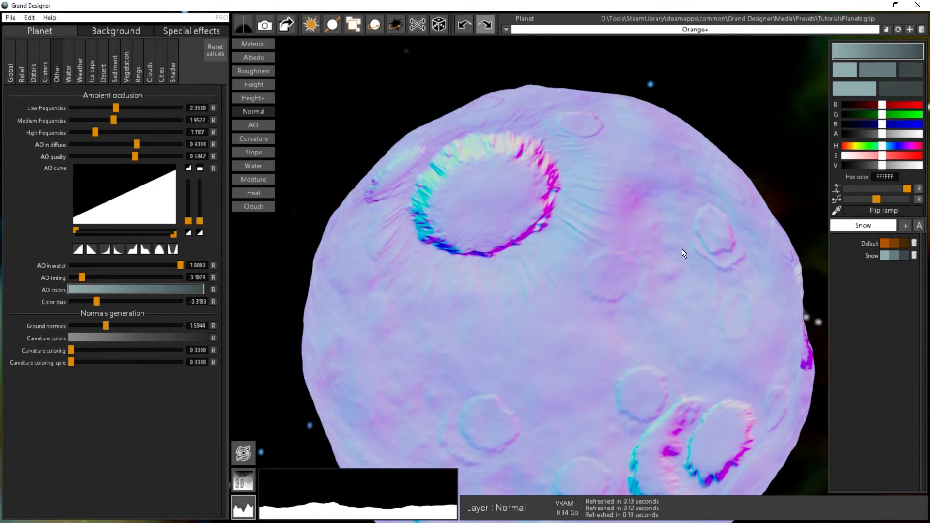
scroll(683, 242, "down", 2)
left_click(252, 45)
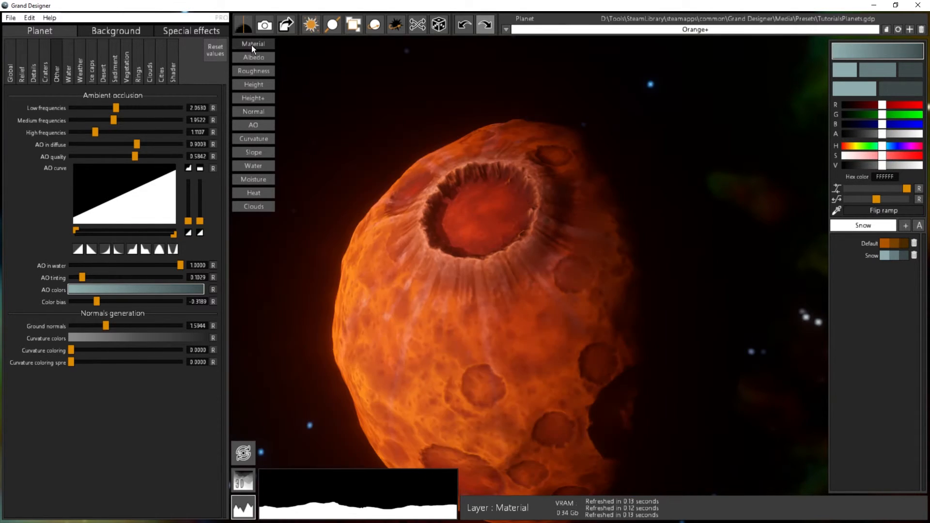
left_click_drag(474, 342, 489, 243)
left_click_drag(576, 224, 593, 298)
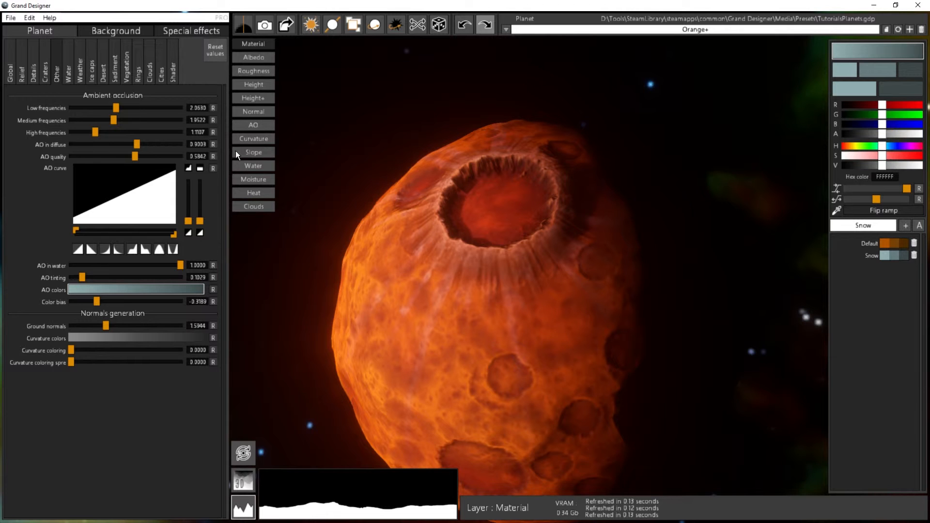
- Display the Curvature layer and examine the large crater's rim and rays from several angles
left_click(253, 139)
left_click_drag(614, 329, 455, 369)
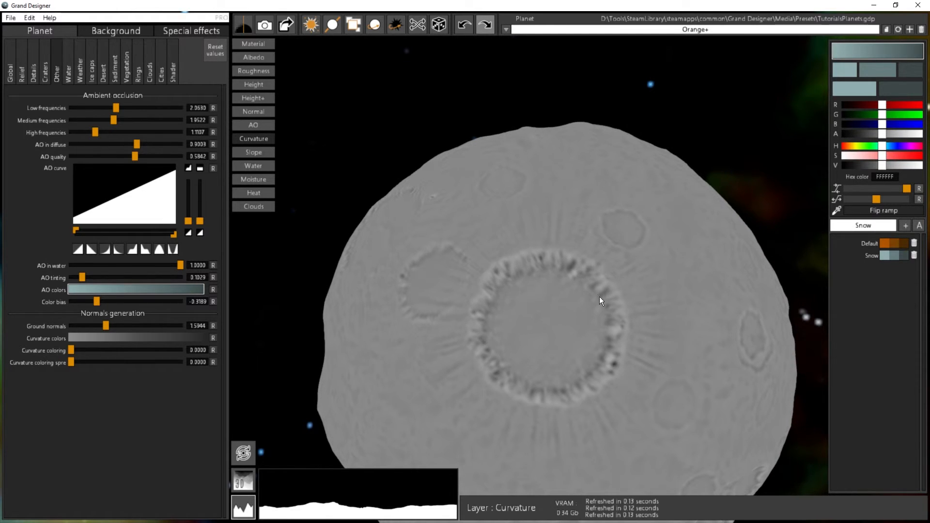
left_click_drag(599, 296, 527, 282)
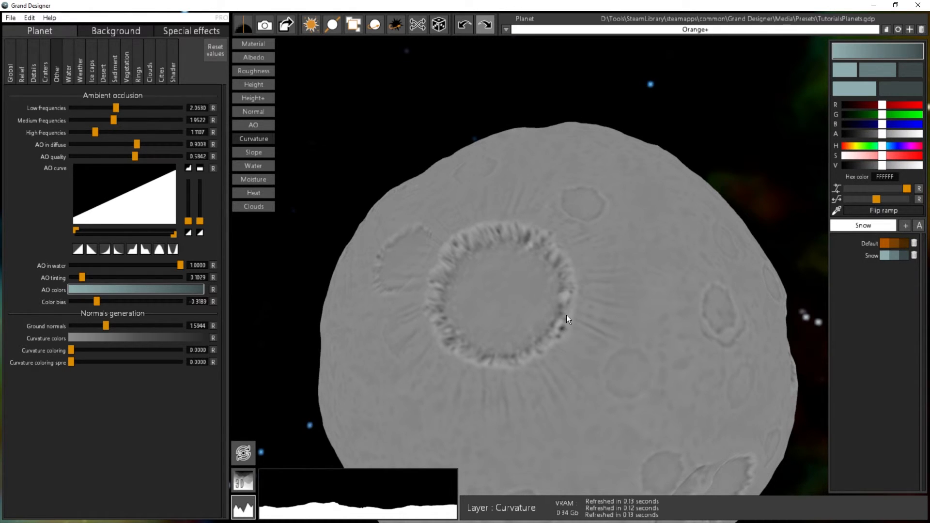
left_click_drag(679, 395, 650, 328)
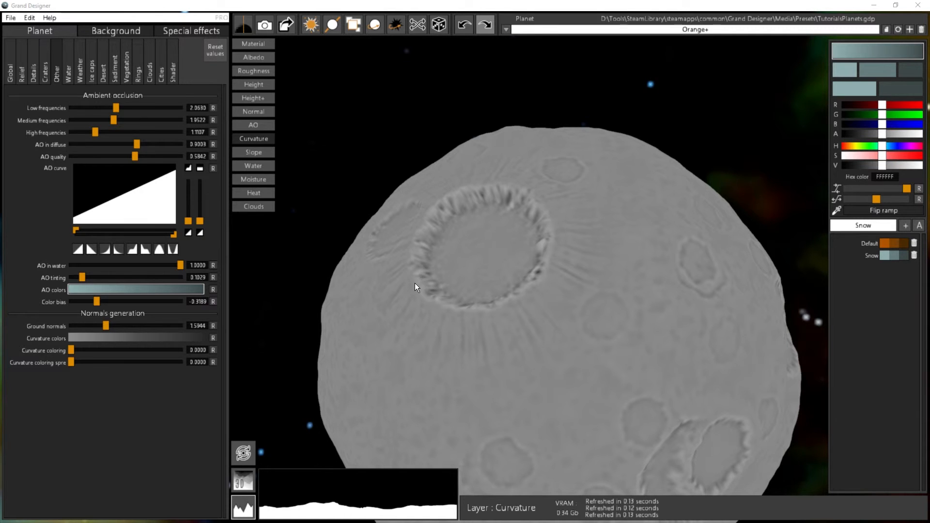
left_click_drag(478, 339, 501, 318)
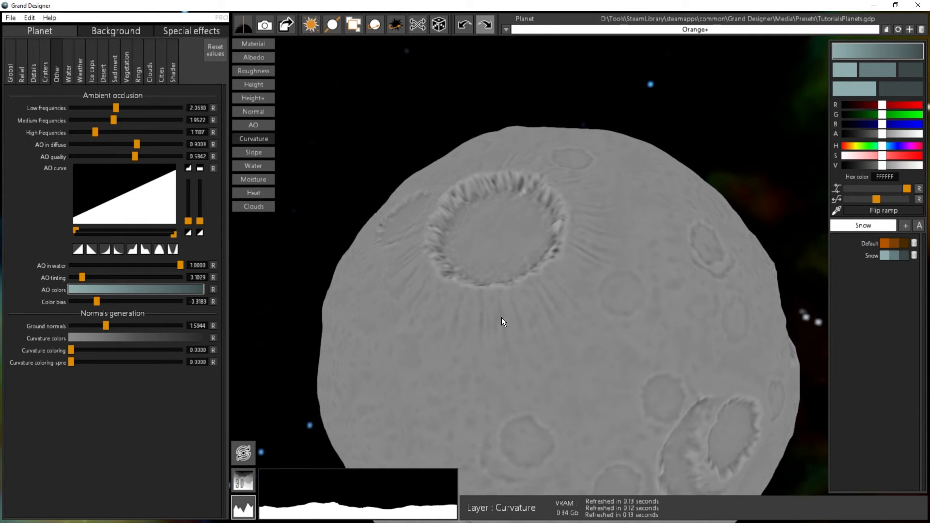
- Return to the Material layer and examine the shading along the large crater's rim
left_click(247, 44)
left_click_drag(456, 316, 362, 291)
left_click_drag(500, 272, 513, 310)
left_click_drag(611, 269, 466, 194)
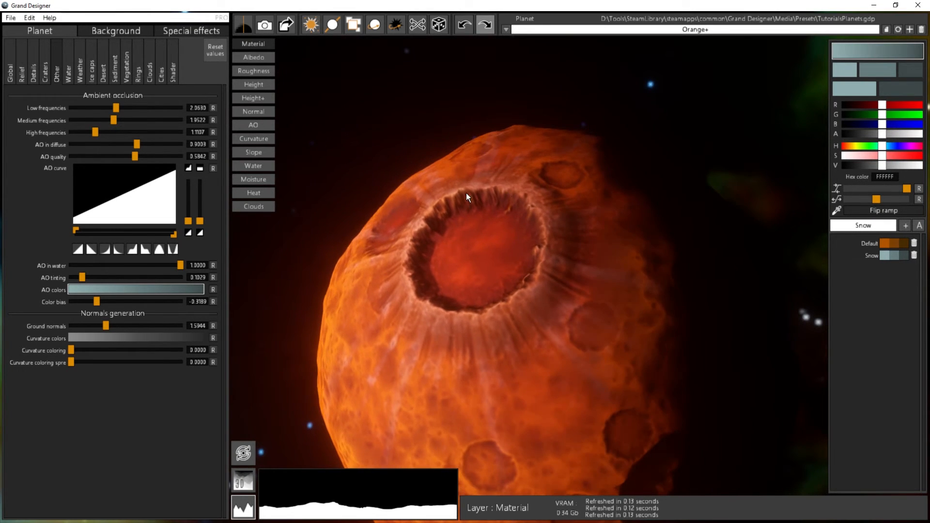
left_click_drag(537, 268, 603, 371)
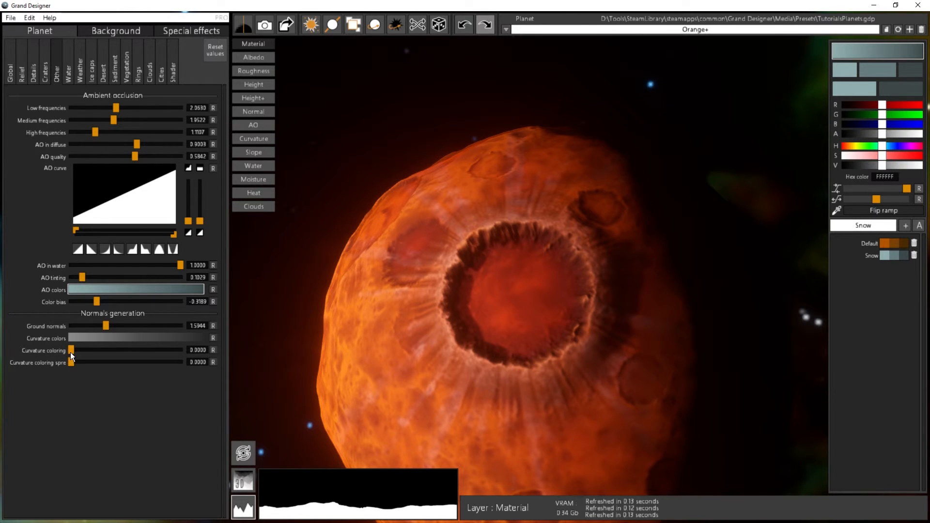
- Try curvature coloring of about 8.55 with a coloring spread of about 0.60, inspecting the crater edges
left_click_drag(71, 351, 165, 356)
left_click_drag(598, 331, 402, 270)
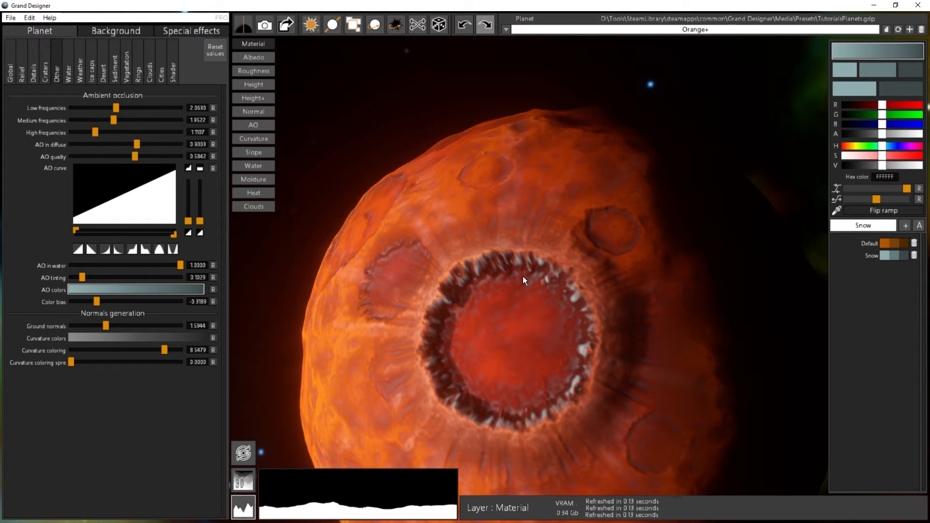
left_click_drag(492, 253, 679, 200)
left_click_drag(489, 237, 570, 280)
scroll(524, 289, "up", 2)
scroll(570, 279, "down", 2)
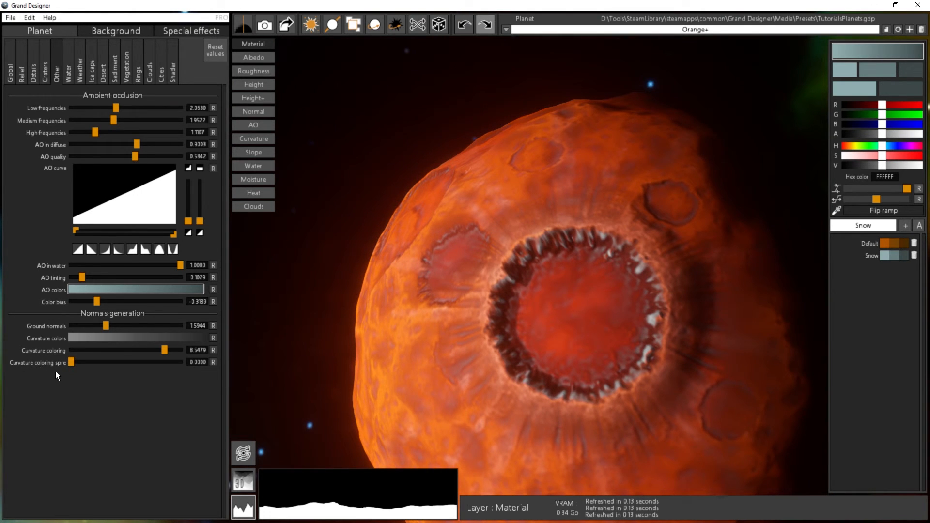
left_click_drag(72, 360, 135, 360)
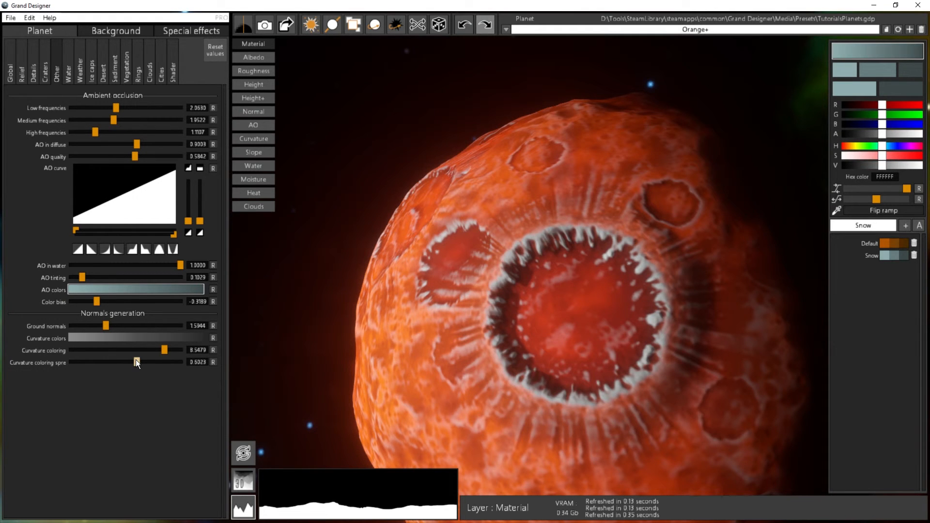
mouse_move(545, 282)
left_mouse_down()
mouse_move(805, 435)
mouse_move(793, 329)
mouse_move(753, 239)
mouse_move(496, 176)
mouse_move(544, 260)
mouse_move(510, 340)
mouse_move(535, 299)
left_mouse_up()
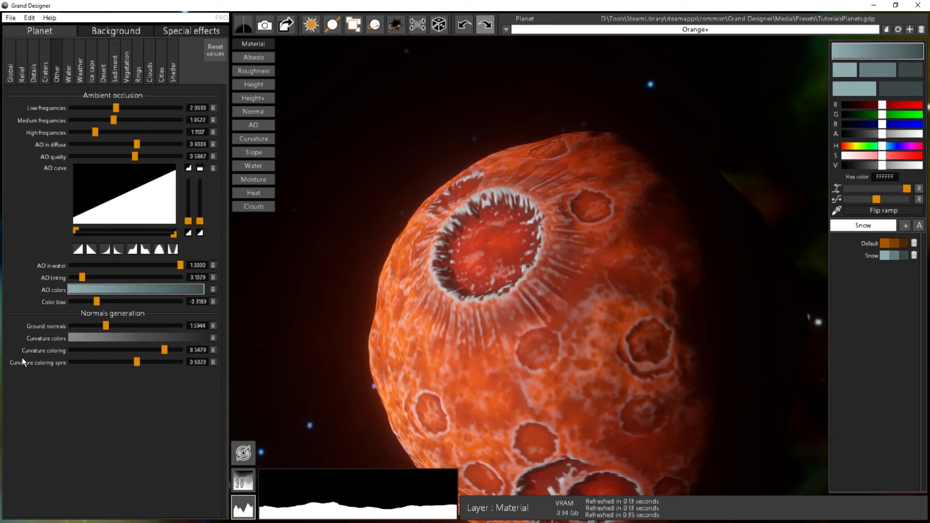
- Lower curvature coloring to about 3.36 and its spread to about 0.43, checking the result across the whole planet
mouse_move(136, 362)
left_mouse_down()
mouse_move(72, 359)
mouse_move(166, 371)
mouse_move(104, 370)
left_mouse_up()
mouse_move(163, 351)
left_mouse_down()
mouse_move(103, 350)
mouse_move(118, 366)
left_mouse_up()
left_click_drag(611, 357, 717, 463)
left_click_drag(522, 216, 688, 406)
left_click_drag(514, 518, 557, 197)
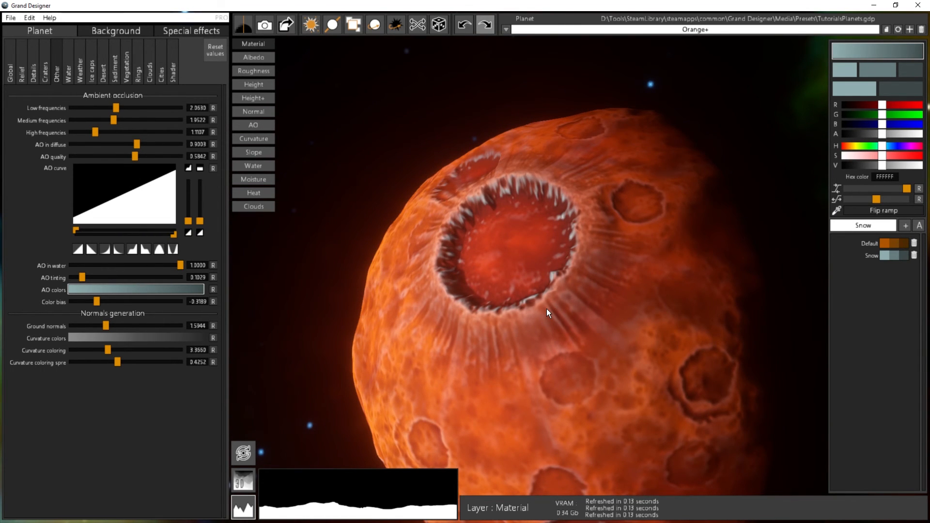
scroll(590, 255, "down", 5)
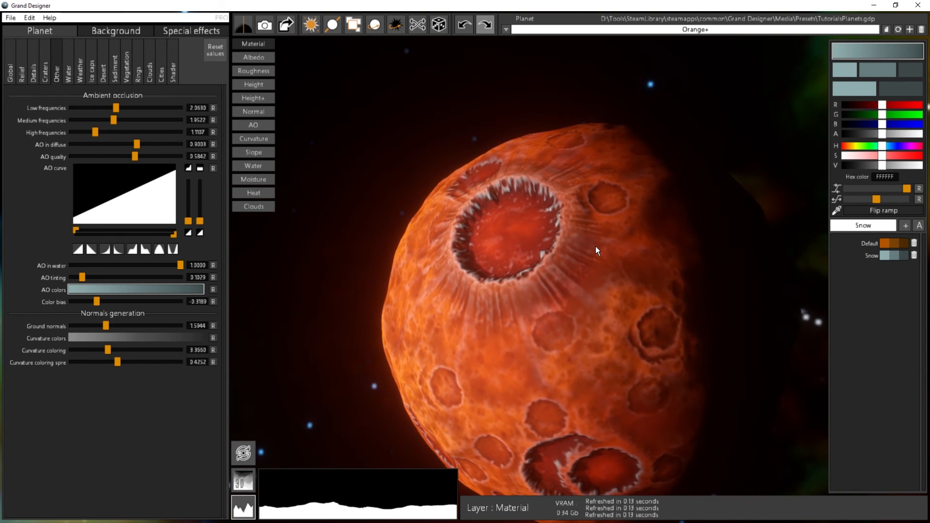
left_click_drag(589, 265, 591, 234)
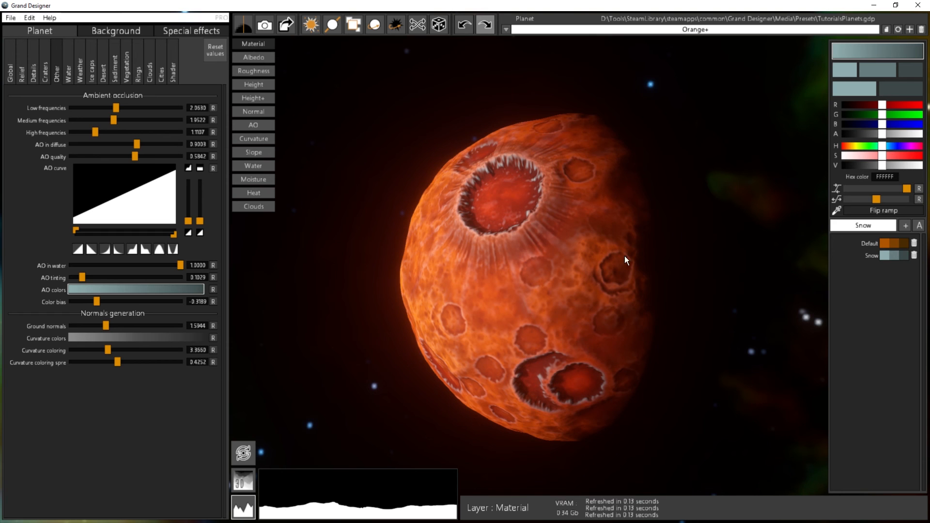
left_click_drag(623, 256, 550, 287)
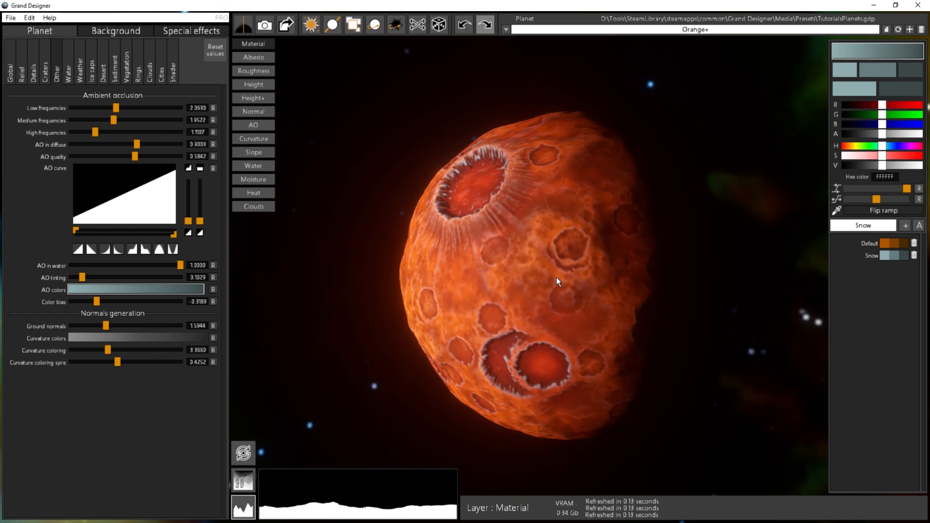